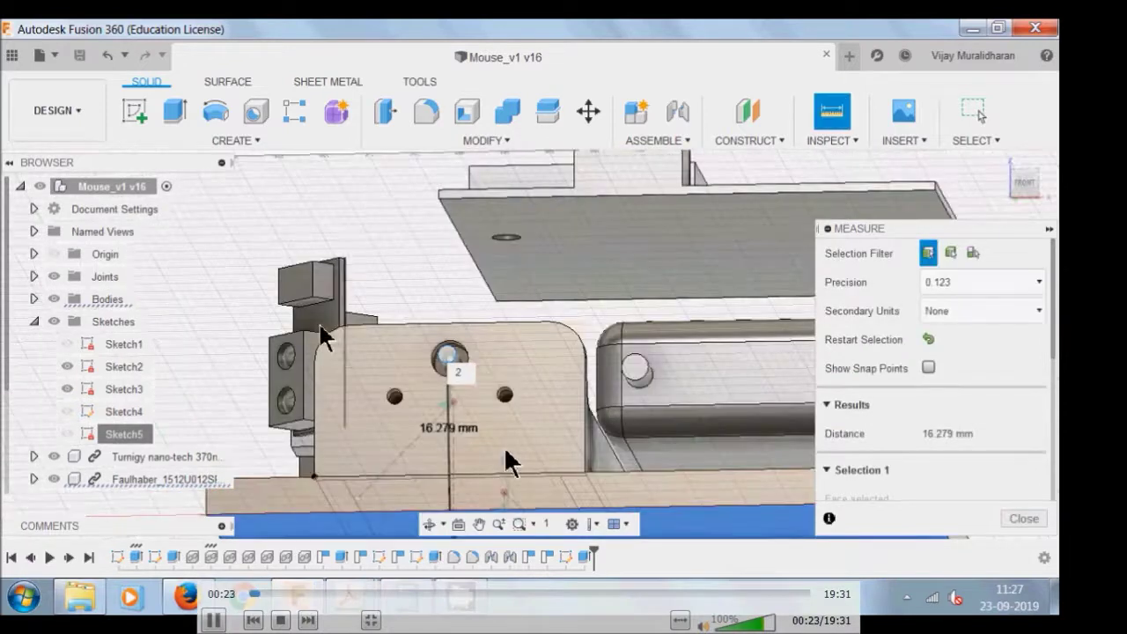
# Step: Measure the distance between the motor shaft and the base plate, and start a new design
pyautogui.click(374, 255)
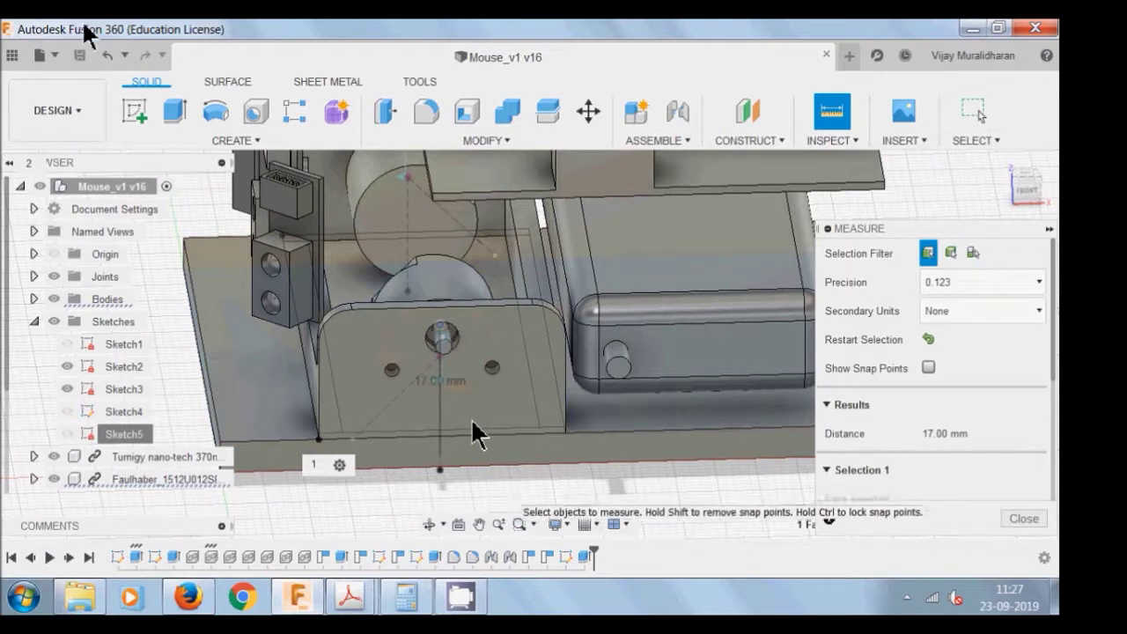
pyautogui.click(42, 56)
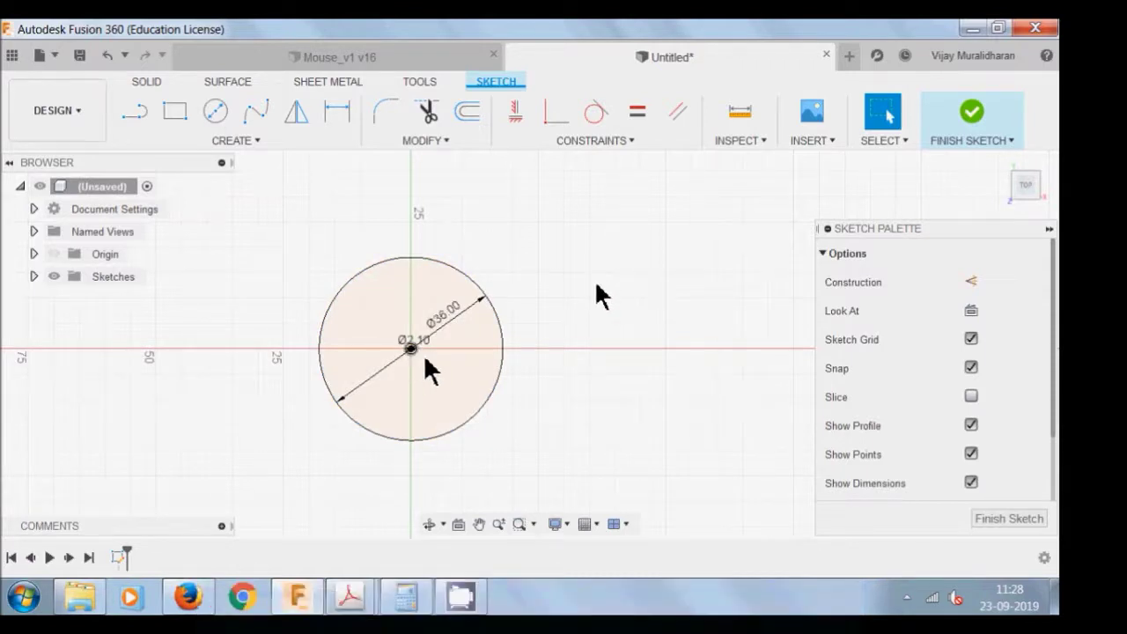
# Step: Finish the sketch of two concentric circles and extrude the ring between them 3 mm as a new body
pyautogui.click(972, 113)
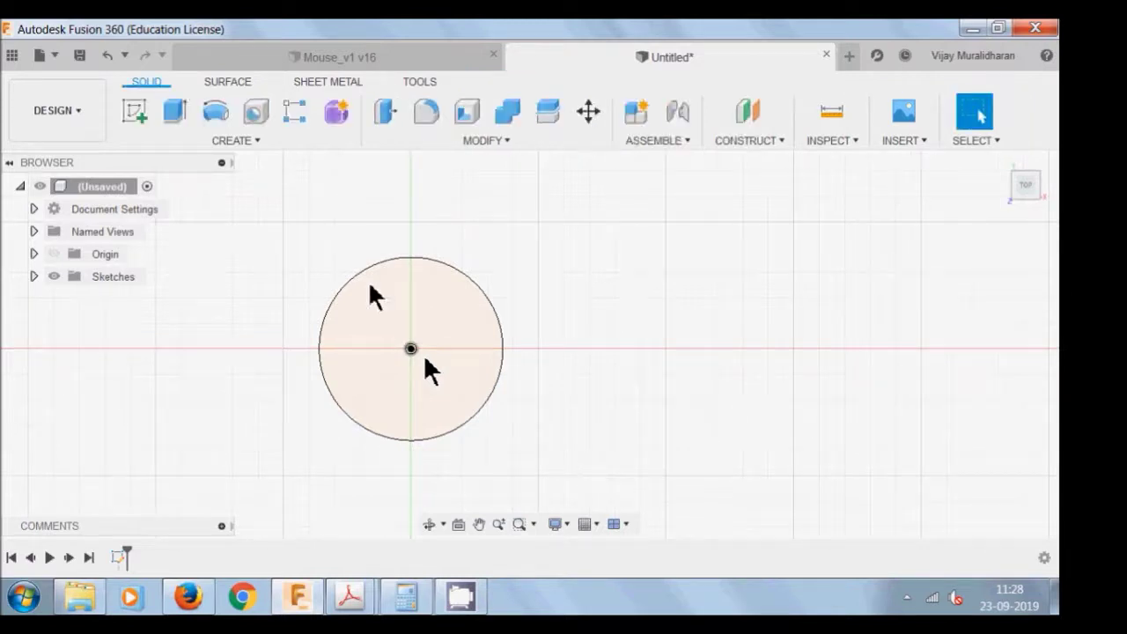
pyautogui.moveTo(535, 441)
pyautogui.keyDown('shift'); pyautogui.mouseDown(button='middle')
pyautogui.moveTo(502, 416)
pyautogui.moveTo(488, 360)
pyautogui.moveTo(501, 327)
pyautogui.moveTo(504, 350)
pyautogui.mouseUp(button='middle'); pyautogui.keyUp('shift')
pyautogui.scroll(1, 614, 188)
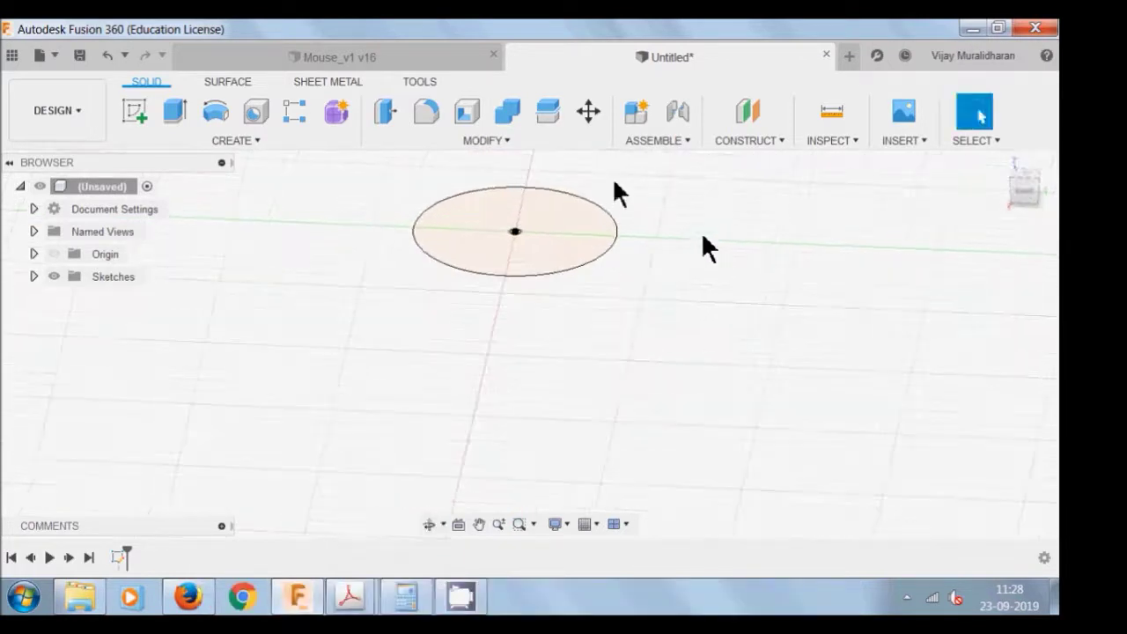
pyautogui.scroll(4, 614, 189)
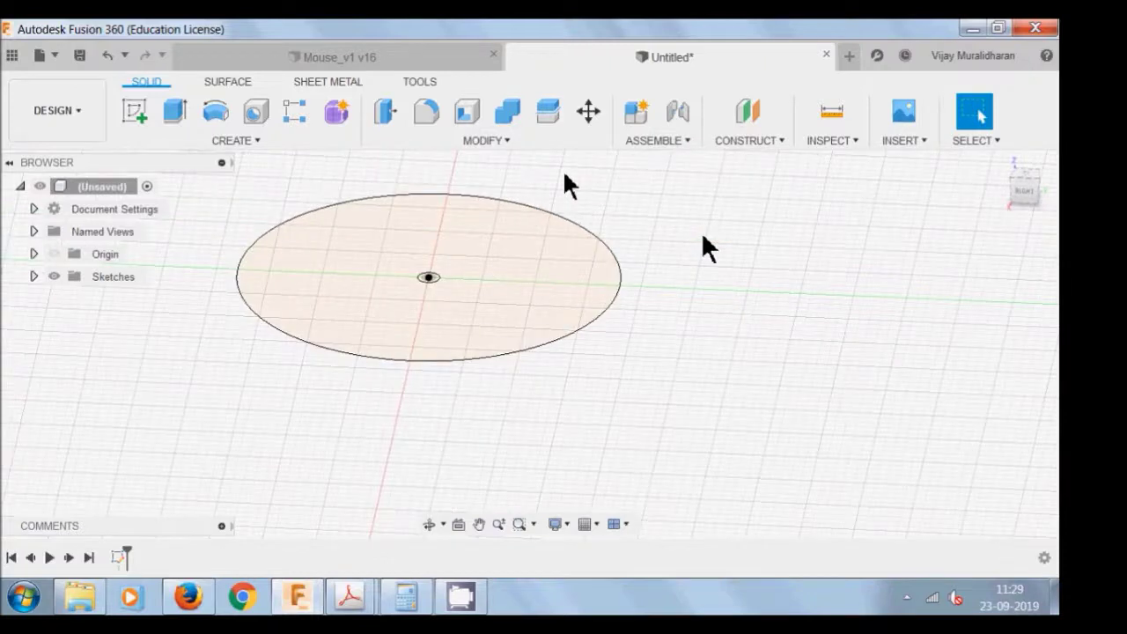
pyautogui.click(175, 111)
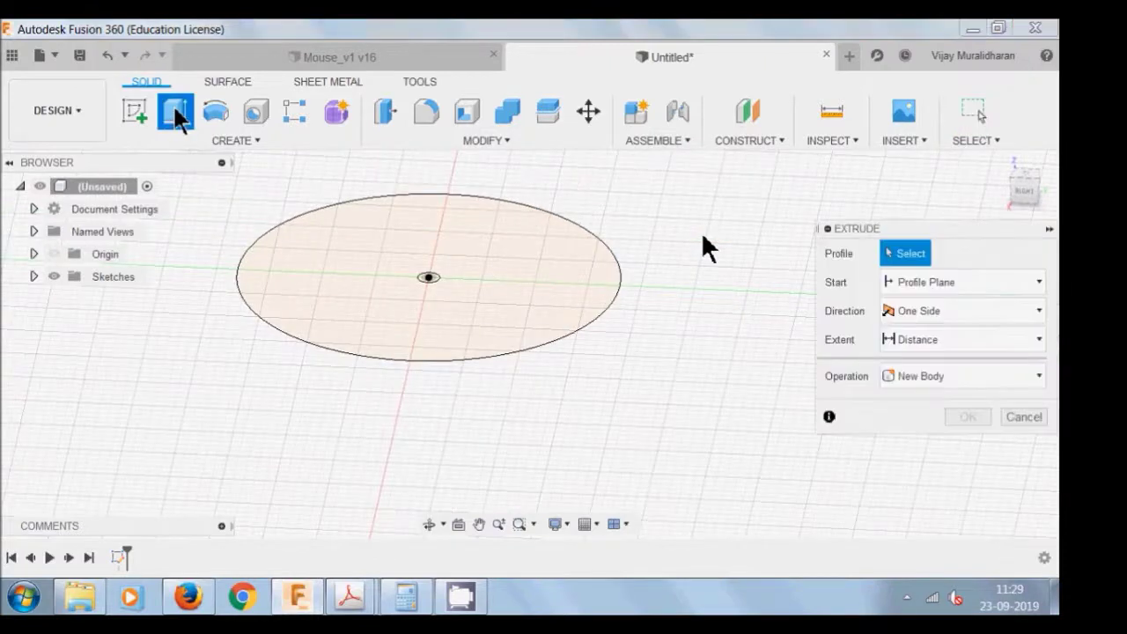
pyautogui.click(289, 299)
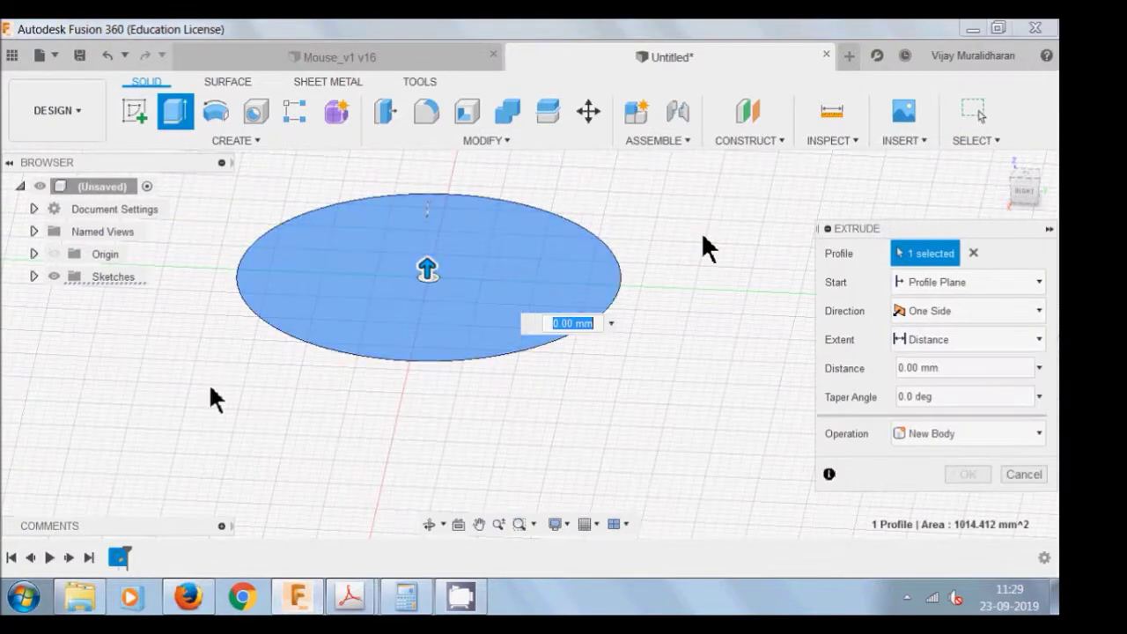
pyautogui.write('3')
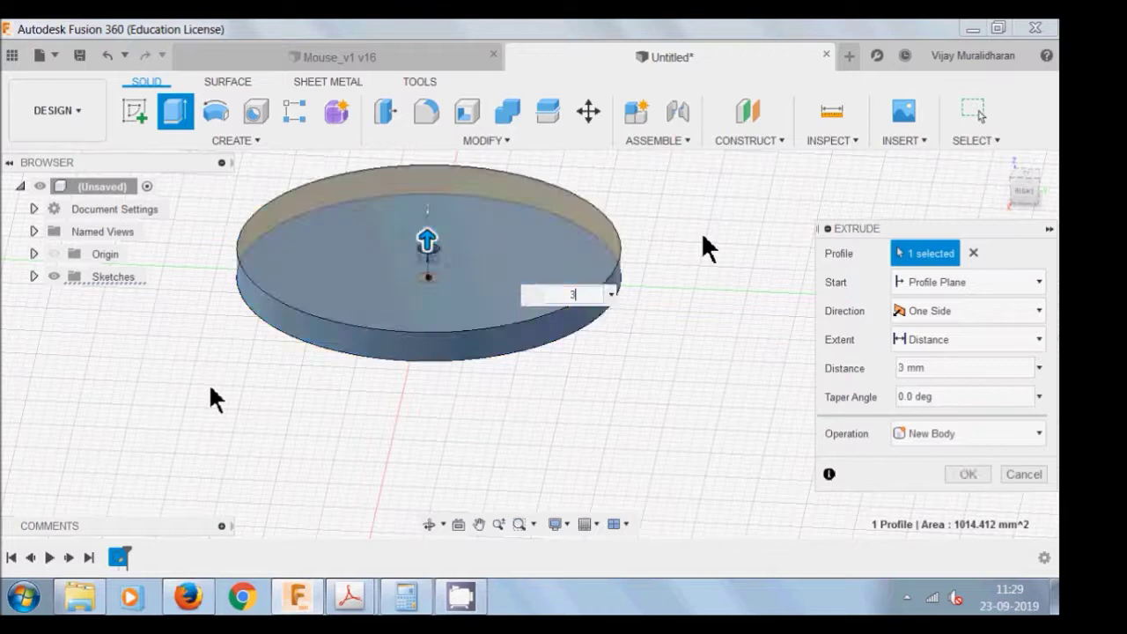
pyautogui.press('Return')
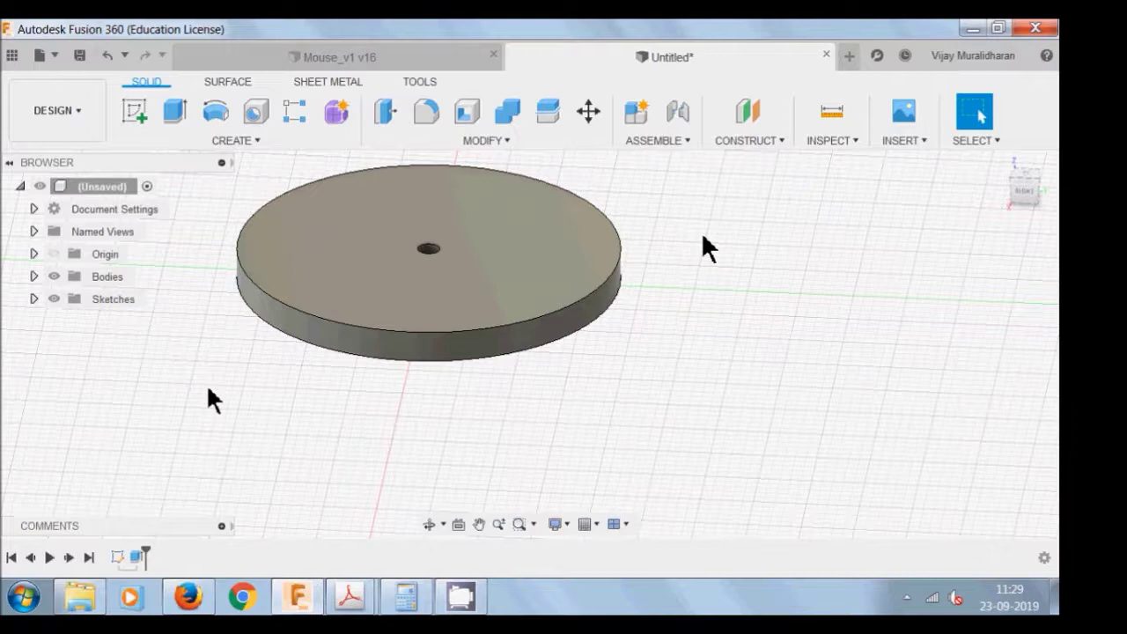
# Step: Start a sketch on the disc's upper face and project the disc's outer edge into it
pyautogui.click(334, 260)
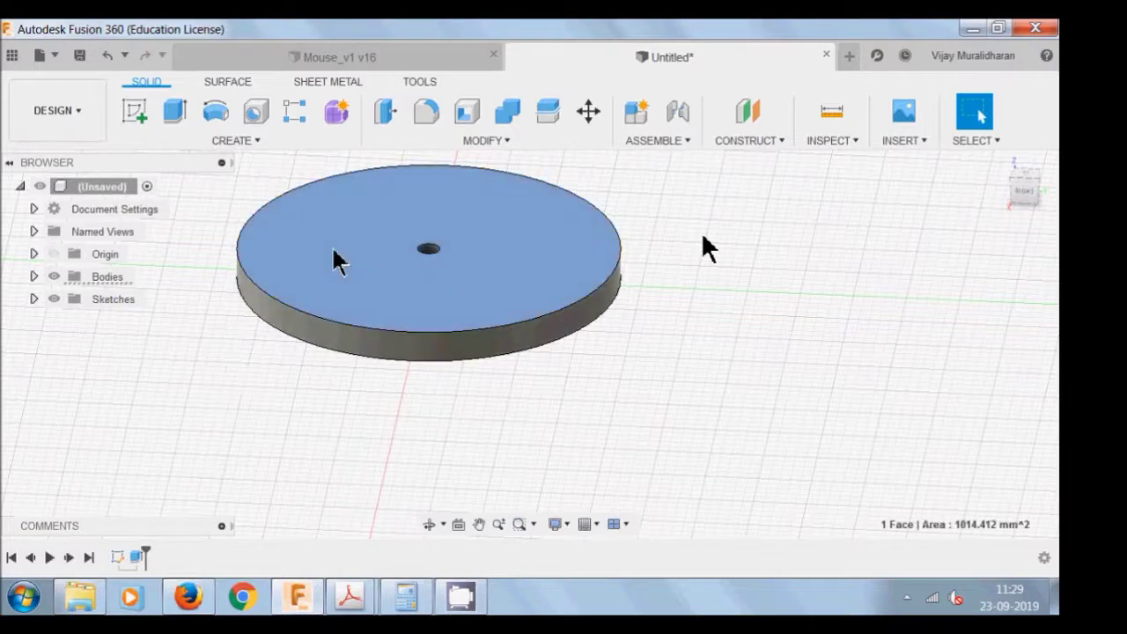
pyautogui.click(134, 112)
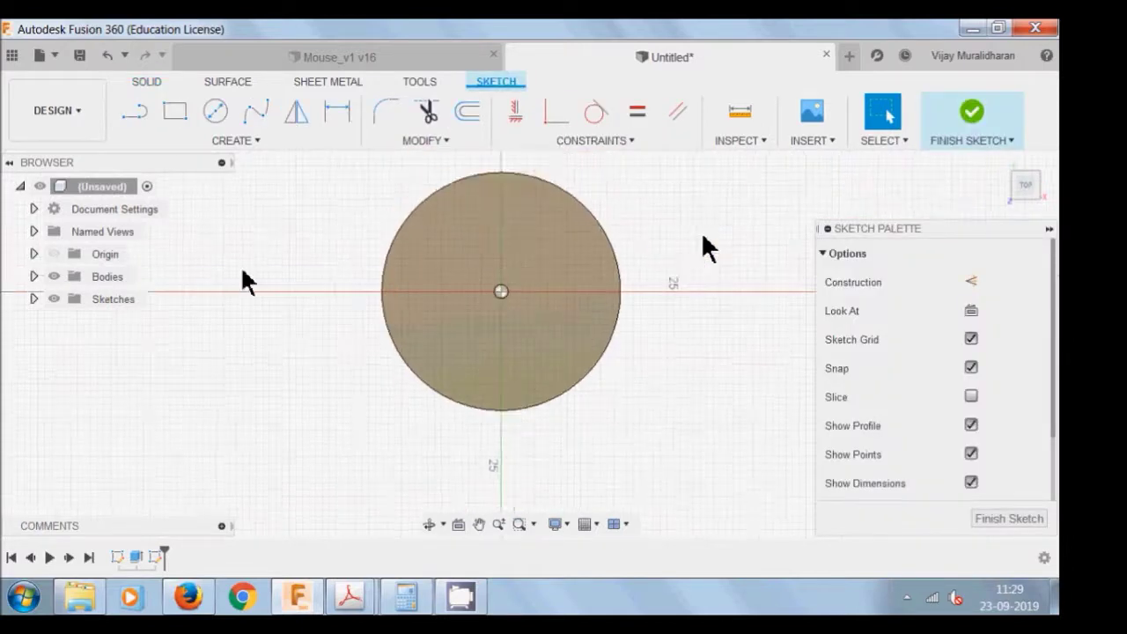
pyautogui.click(258, 144)
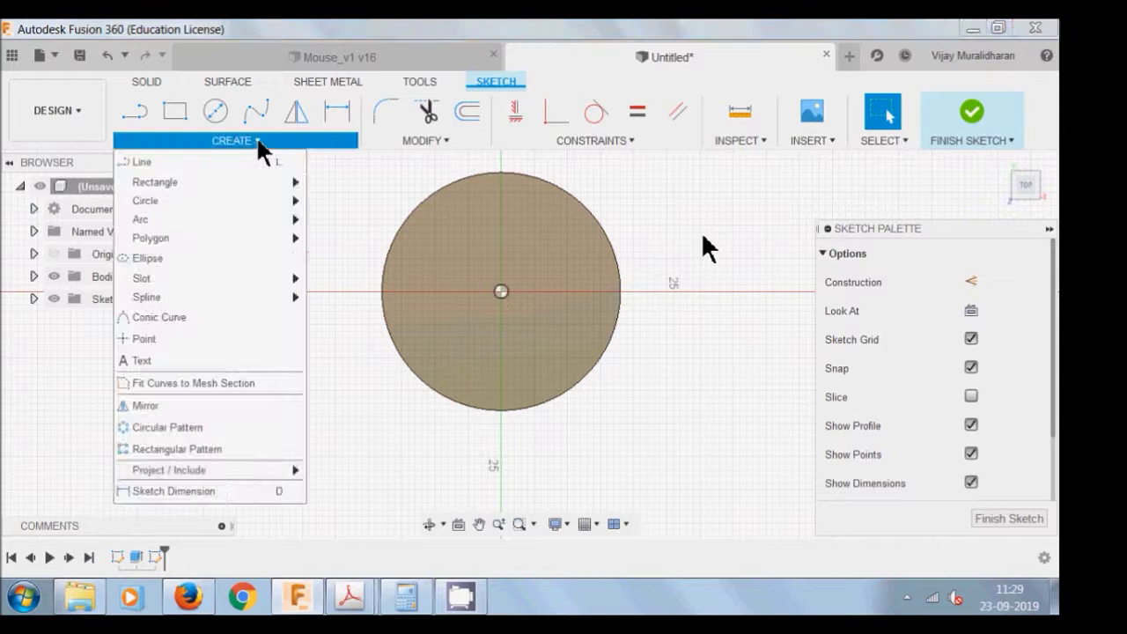
pyautogui.moveTo(262, 476)
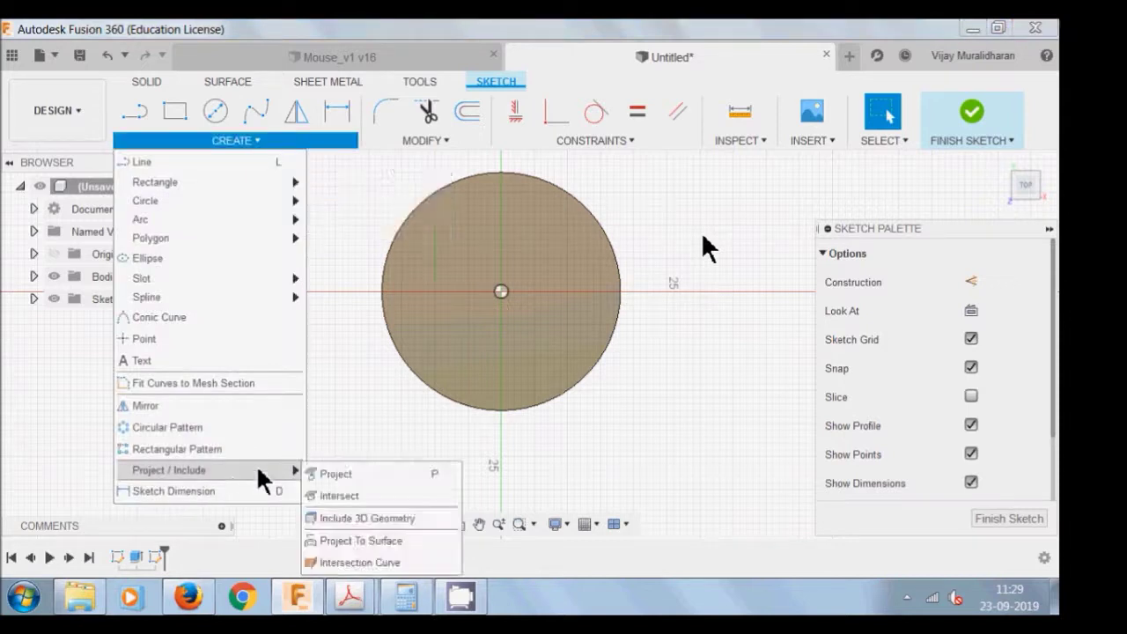
pyautogui.click(345, 475)
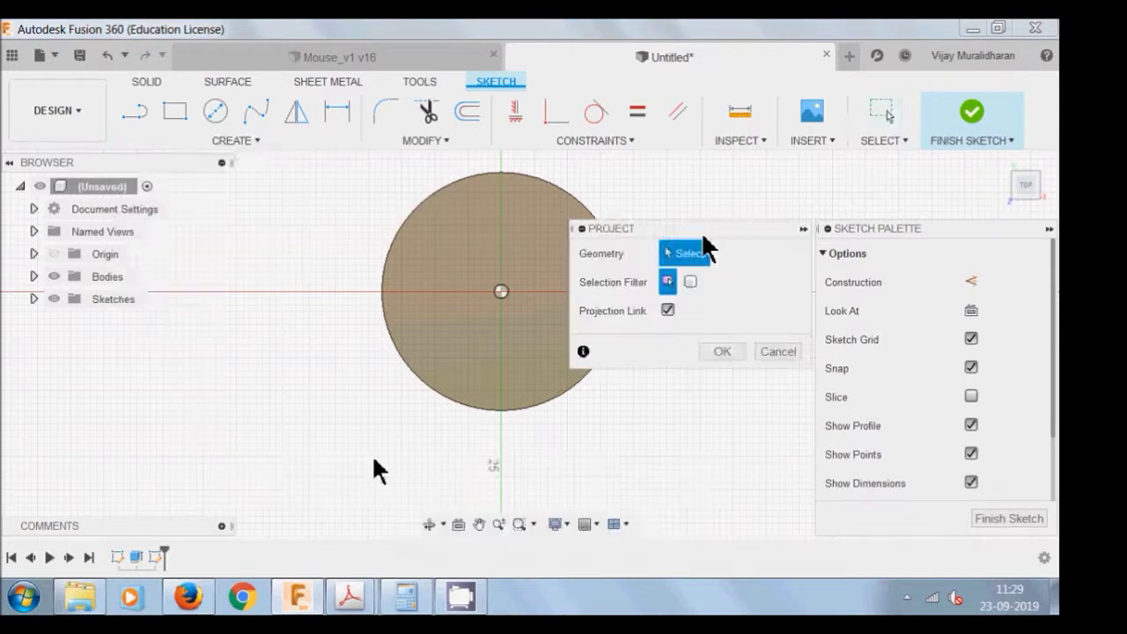
pyautogui.click(427, 385)
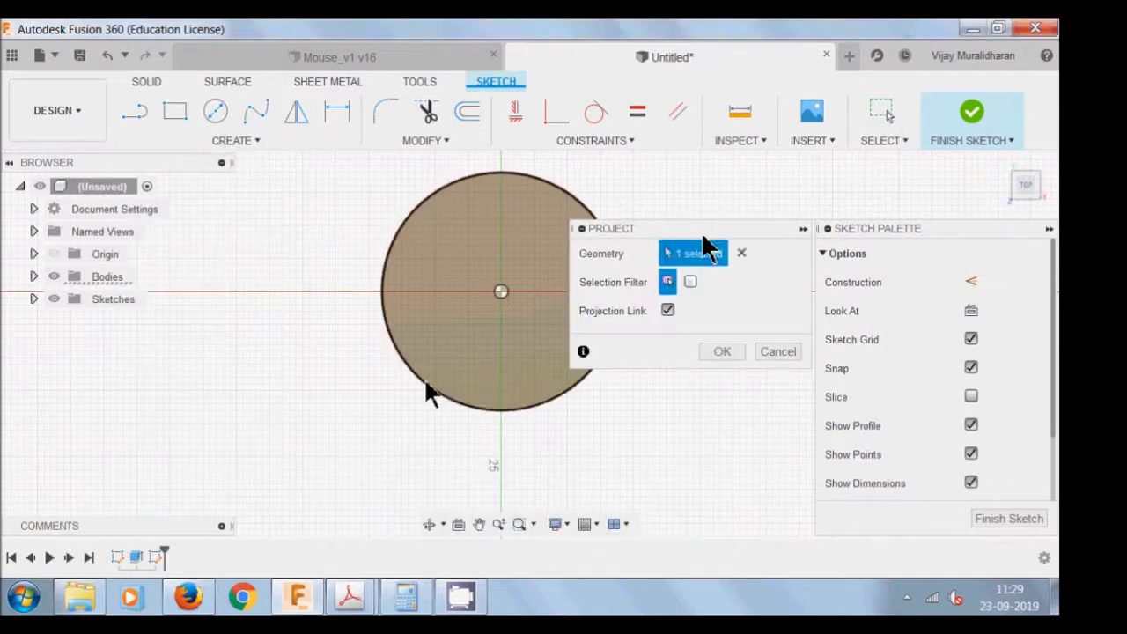
# Step: Draw a 32 mm diameter circle centred on the disc's hole and finish the sketch
pyautogui.click(205, 129)
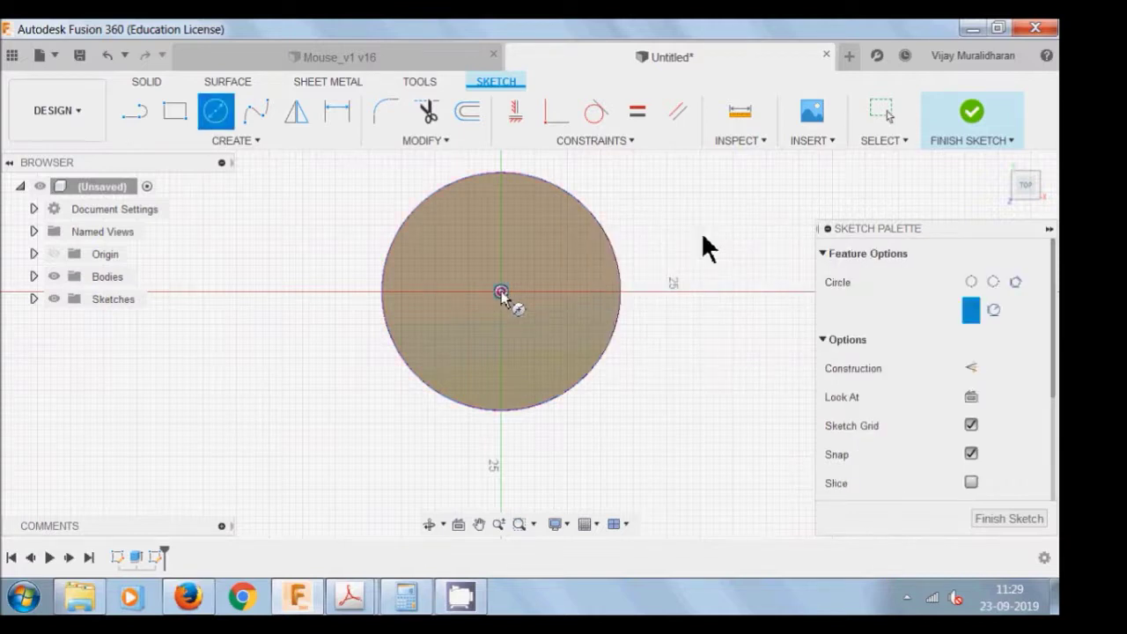
pyautogui.click(500, 292)
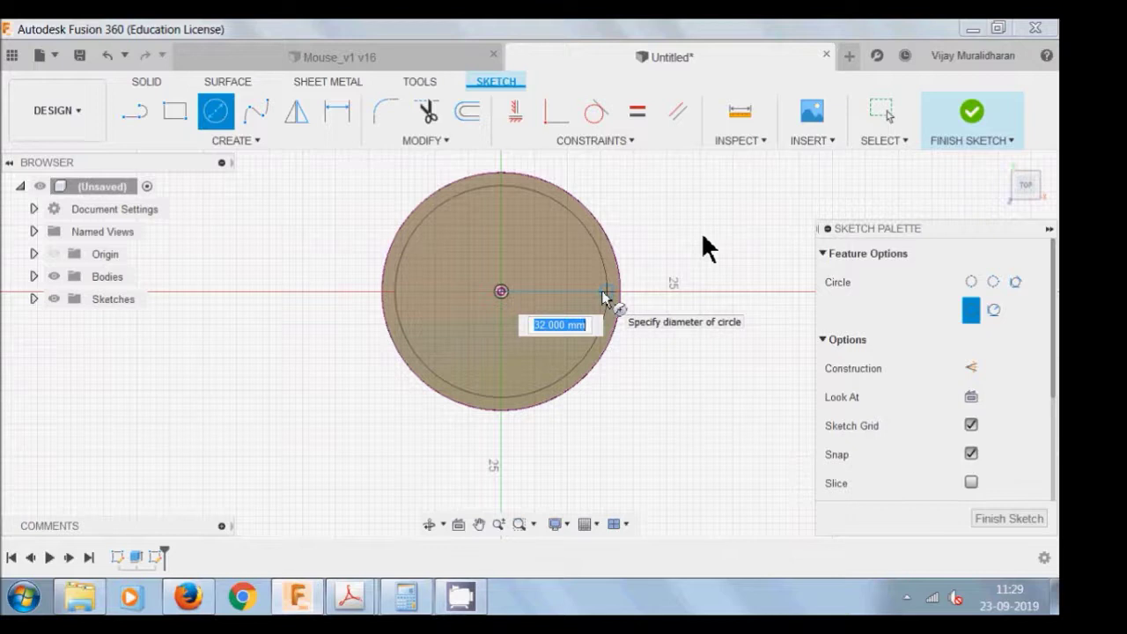
pyautogui.click(603, 291)
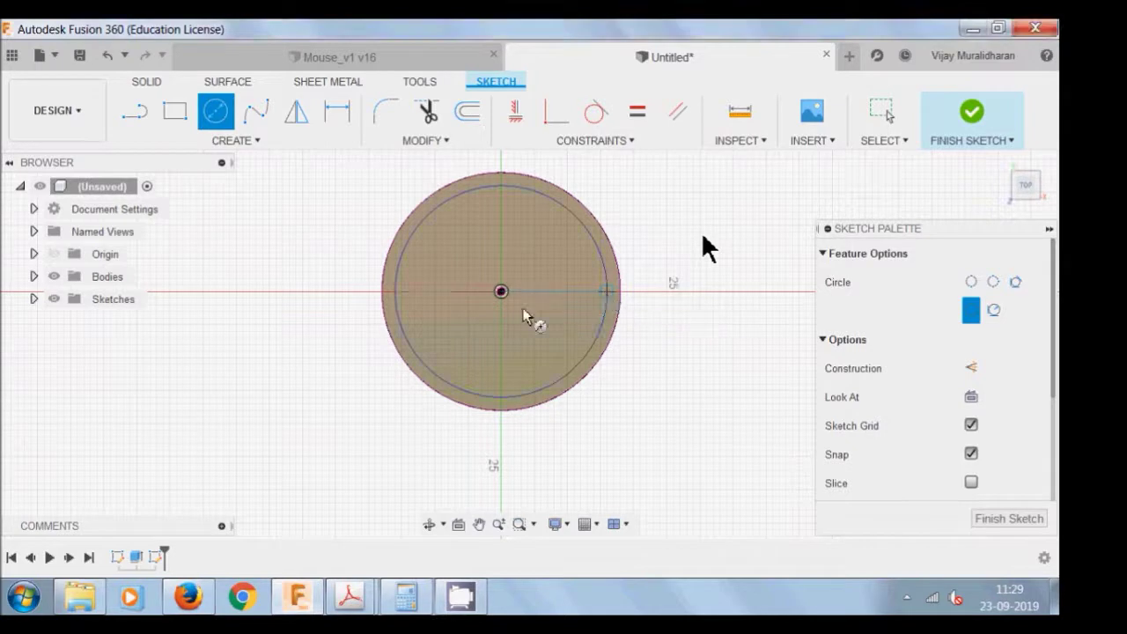
pyautogui.click(971, 119)
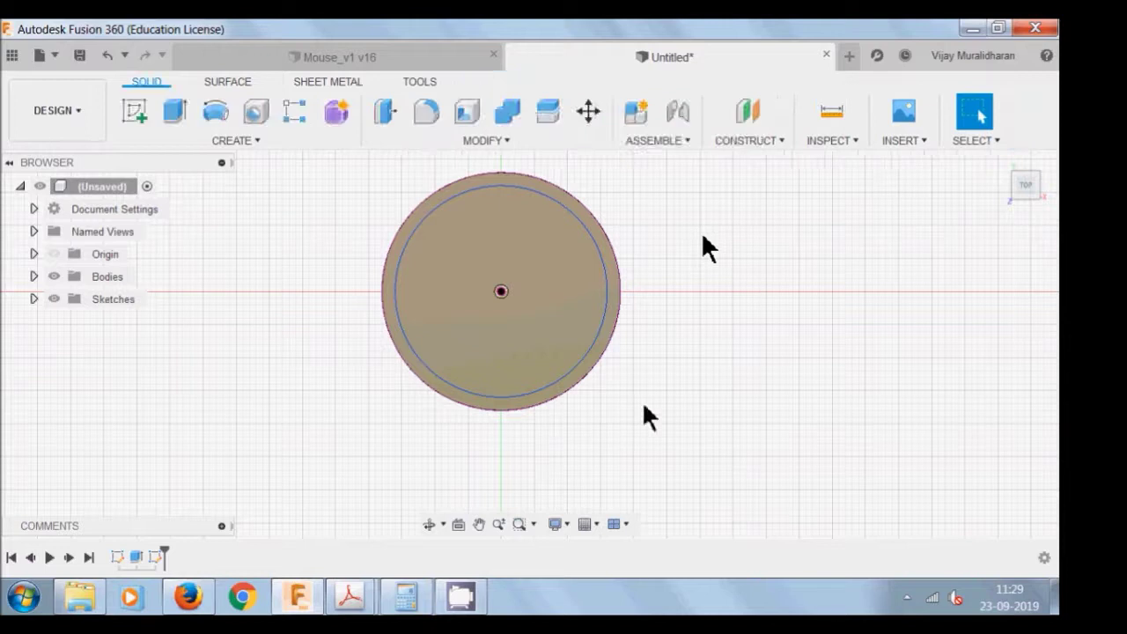
pyautogui.keyDown('shift'); pyautogui.moveTo(641, 458); pyautogui.dragTo(633, 429, button='middle'); pyautogui.keyUp('shift')
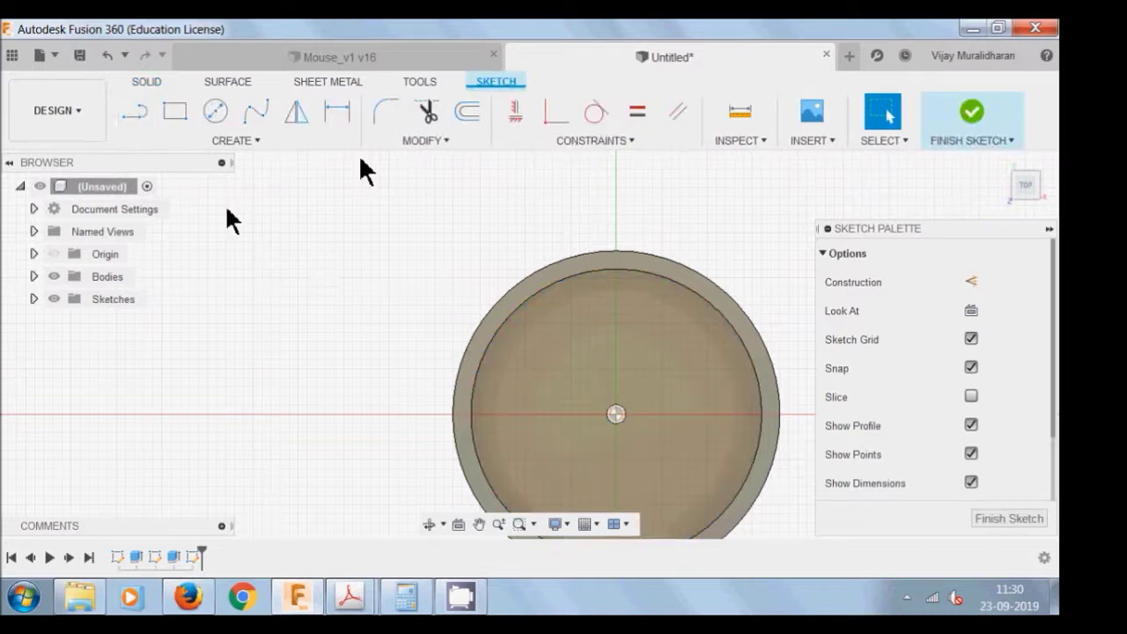
# Step: Project the edge of the centre hole into the new sketch on the recessed disc
pyautogui.click(216, 113)
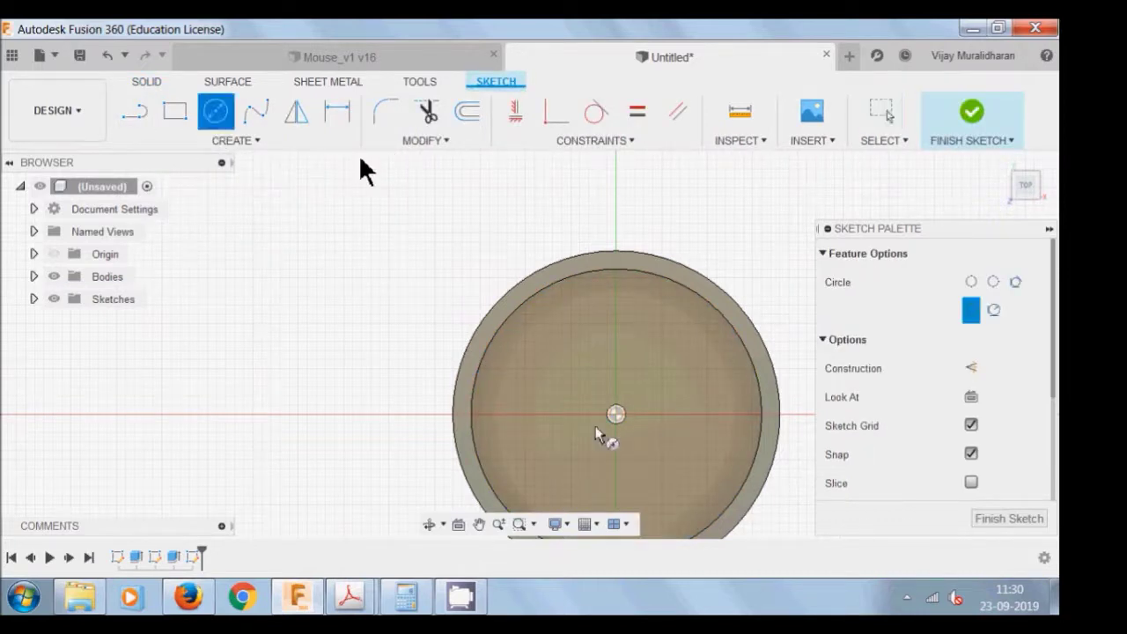
pyautogui.click(185, 141)
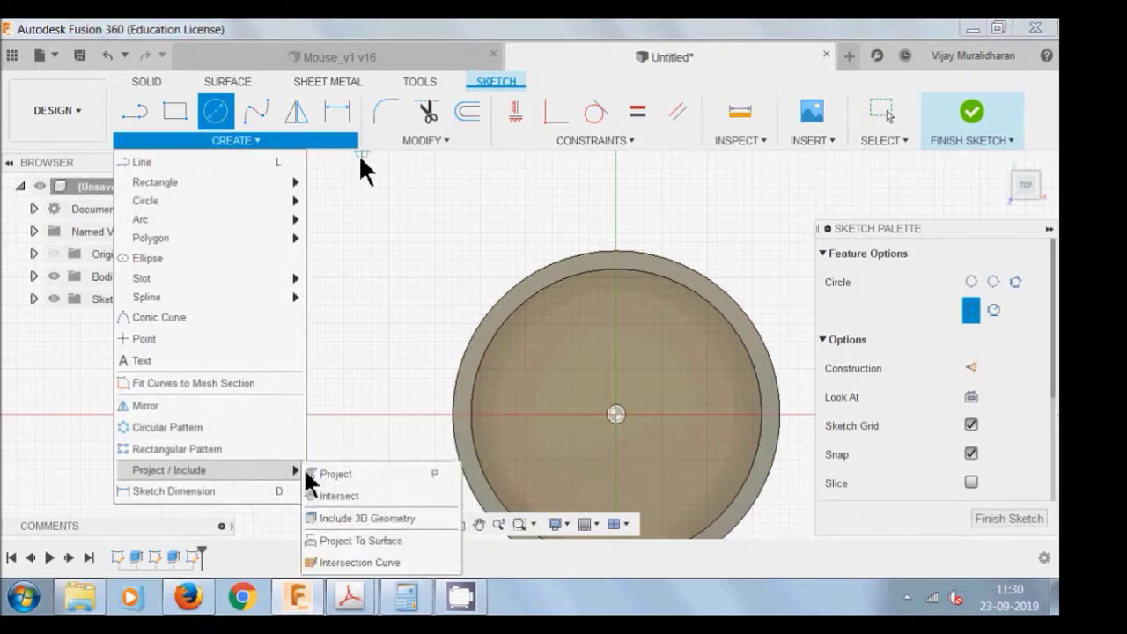
pyautogui.press('Escape')
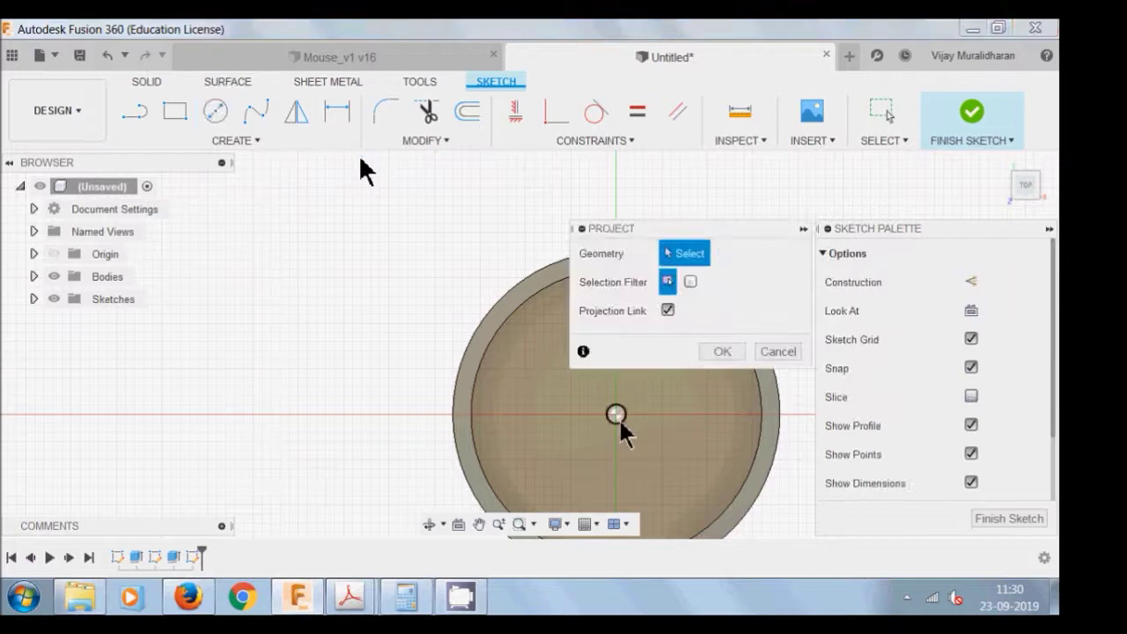
pyautogui.click(618, 420)
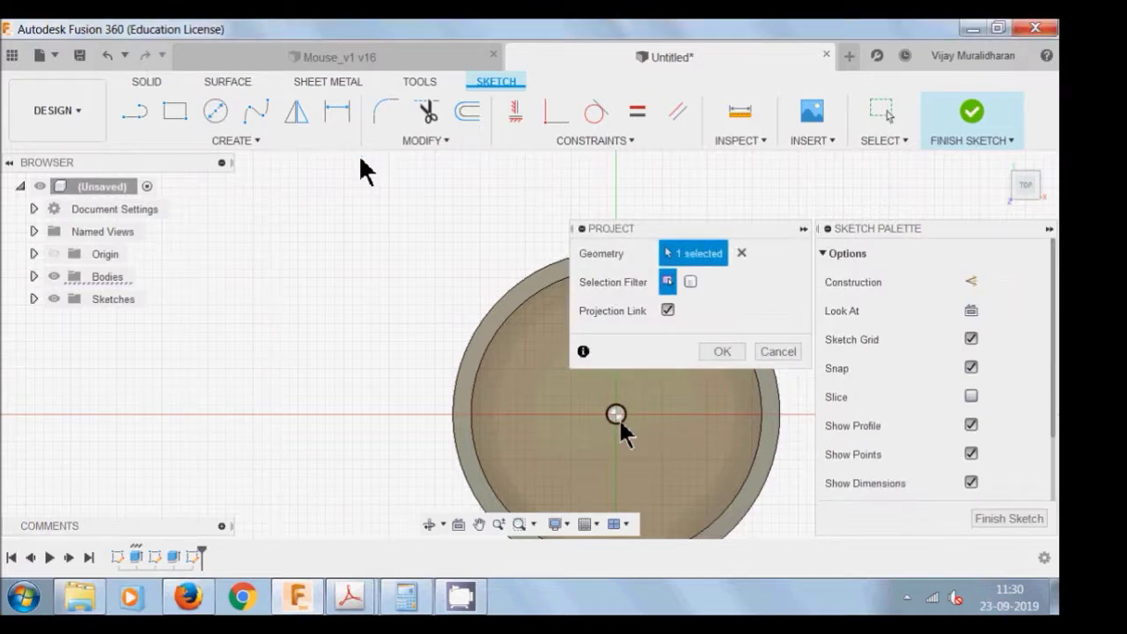
pyautogui.press('Return')
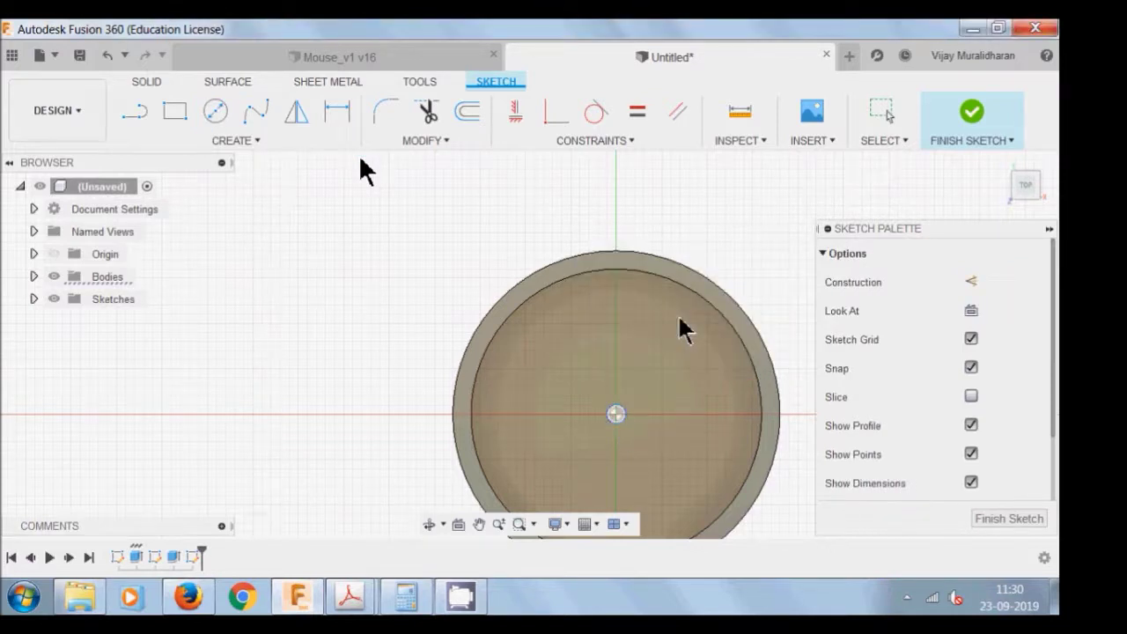
# Step: Draw a circle around the centre hole, concentric with the projected edge, for the hub
pyautogui.click(216, 111)
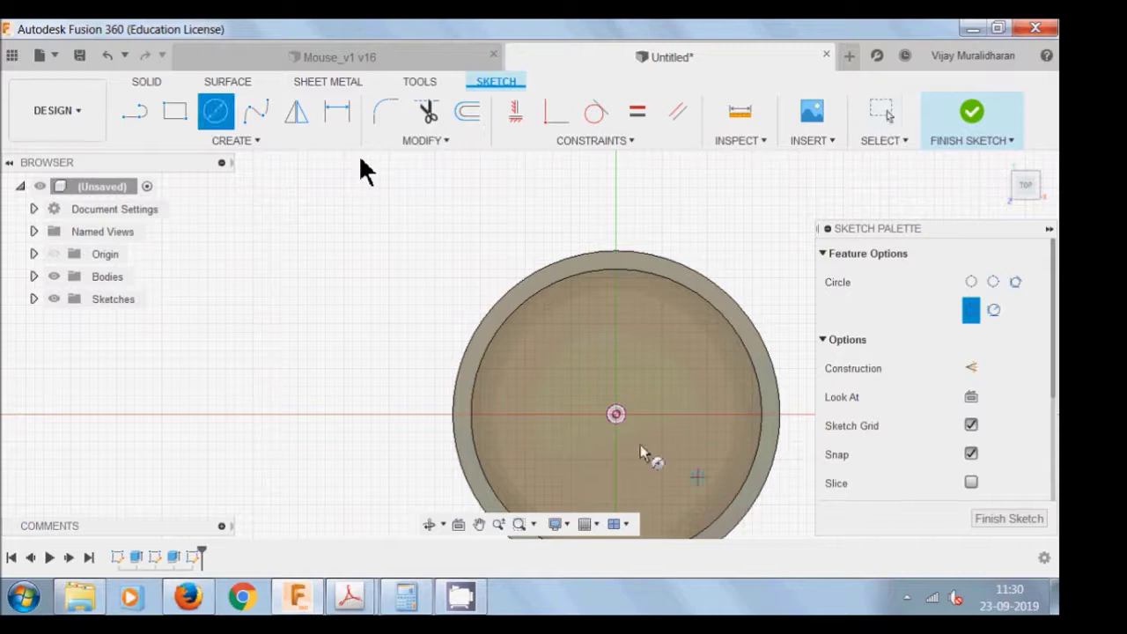
pyautogui.scroll(3, 641, 450)
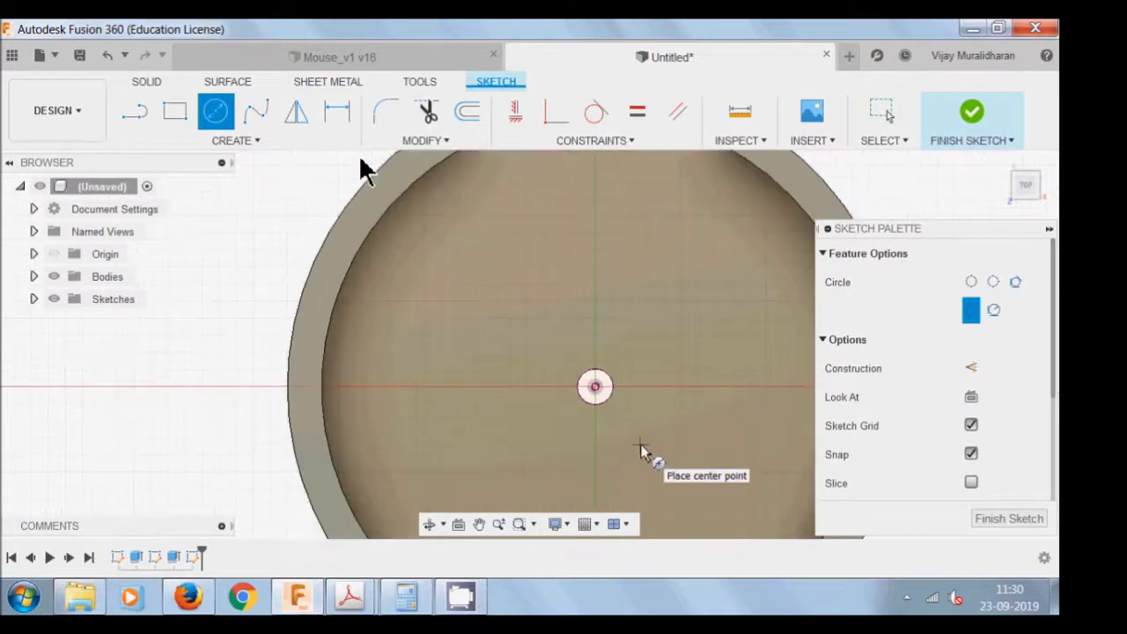
pyautogui.scroll(1, 641, 451)
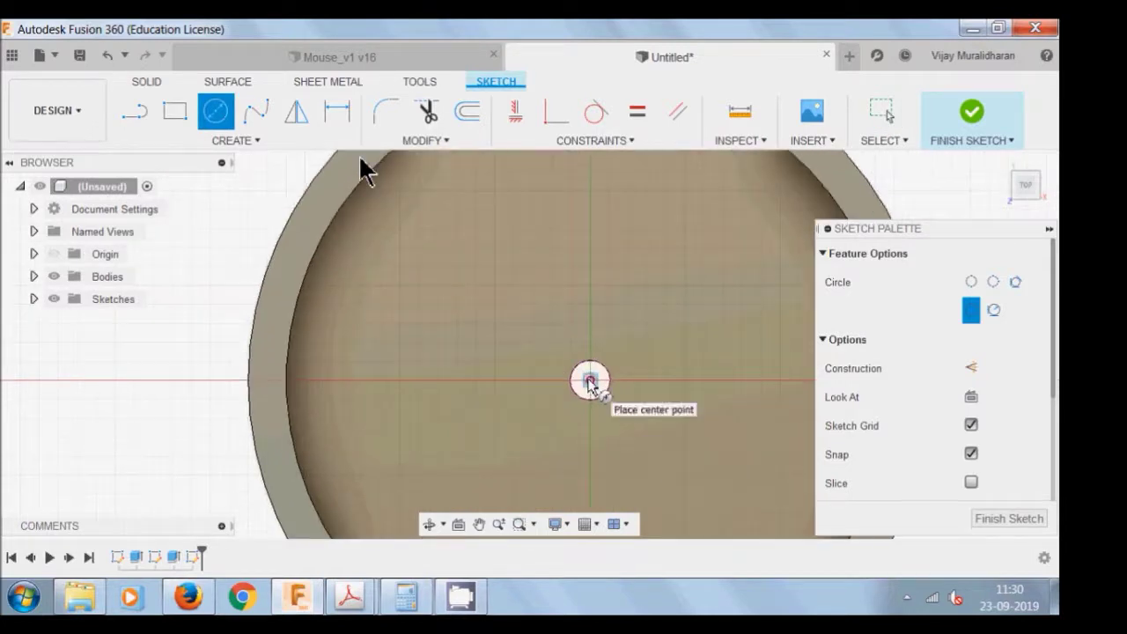
pyautogui.click(590, 381)
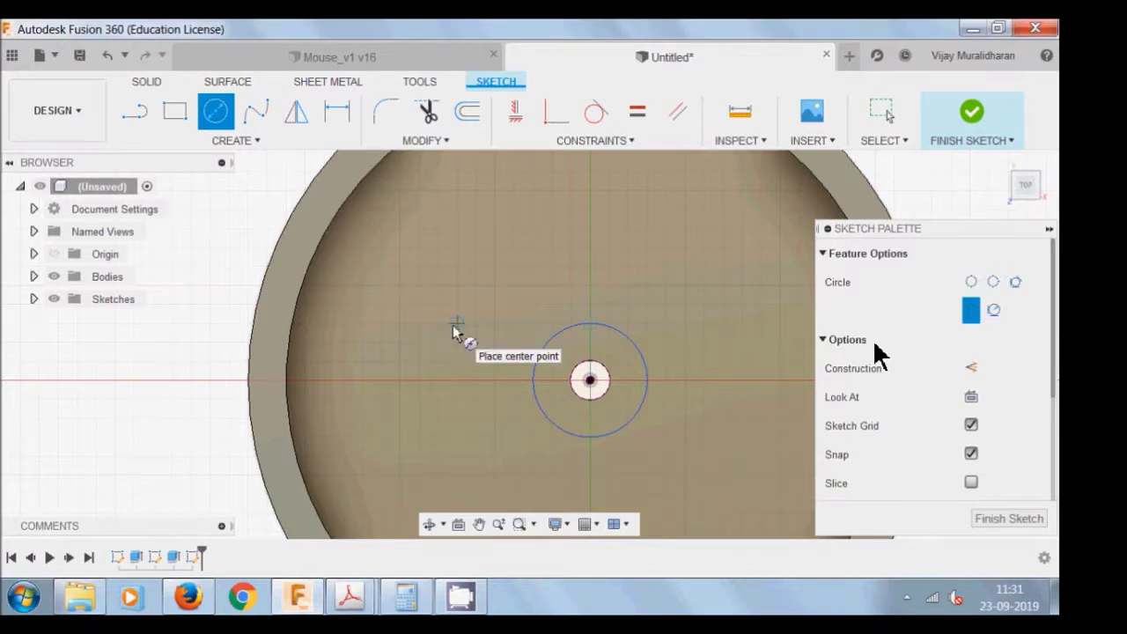
pyautogui.moveTo(969, 428)
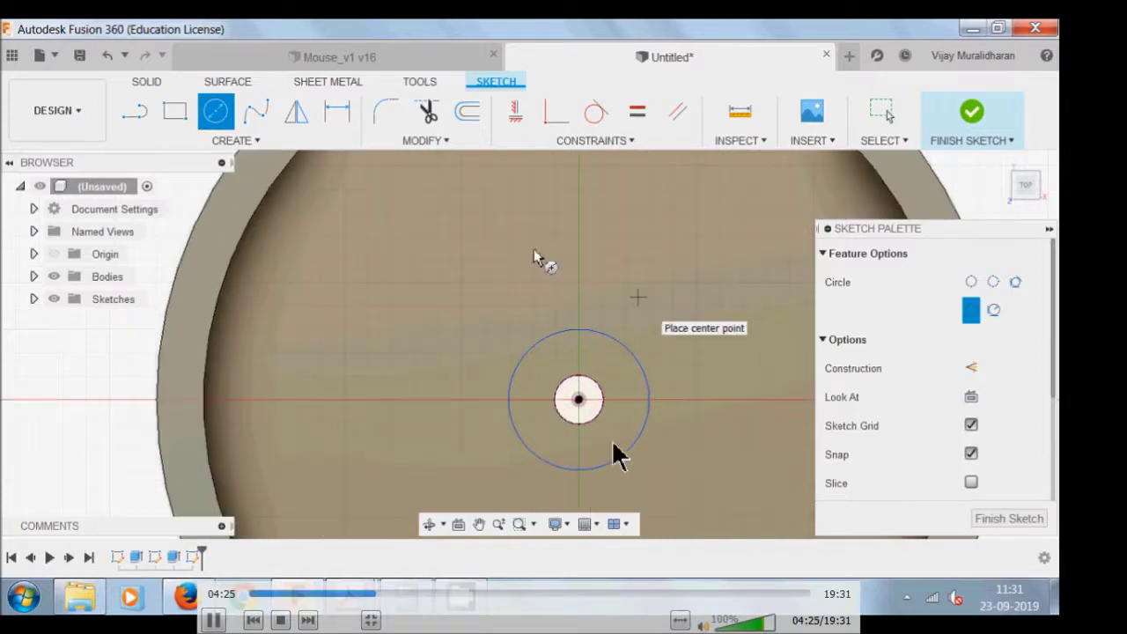
pyautogui.moveTo(573, 367)
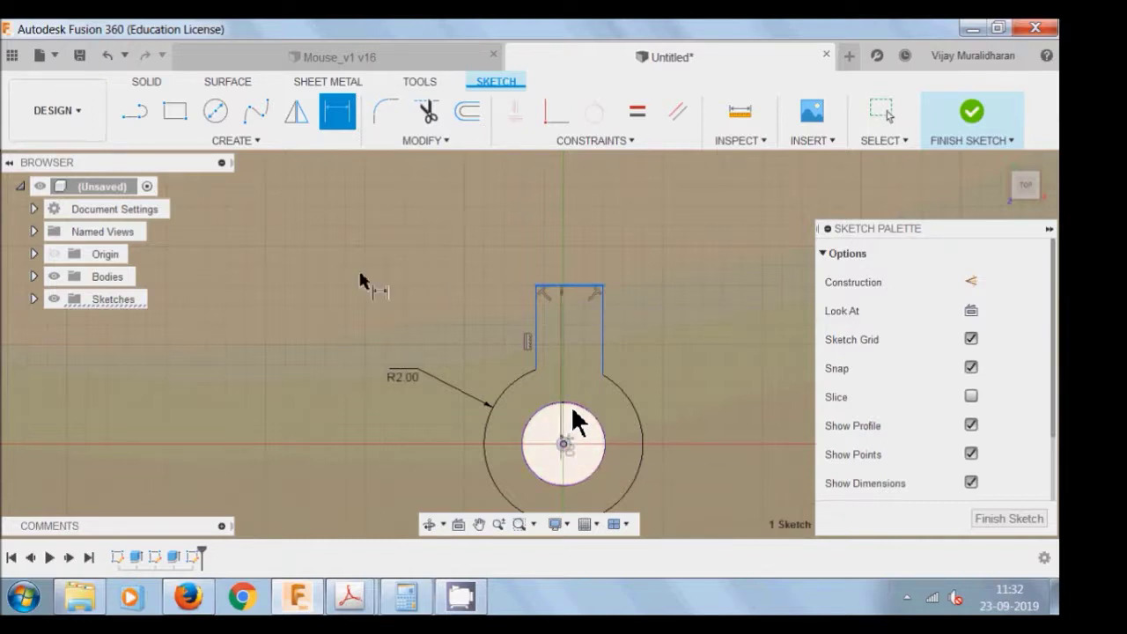
pyautogui.moveTo(580, 370)
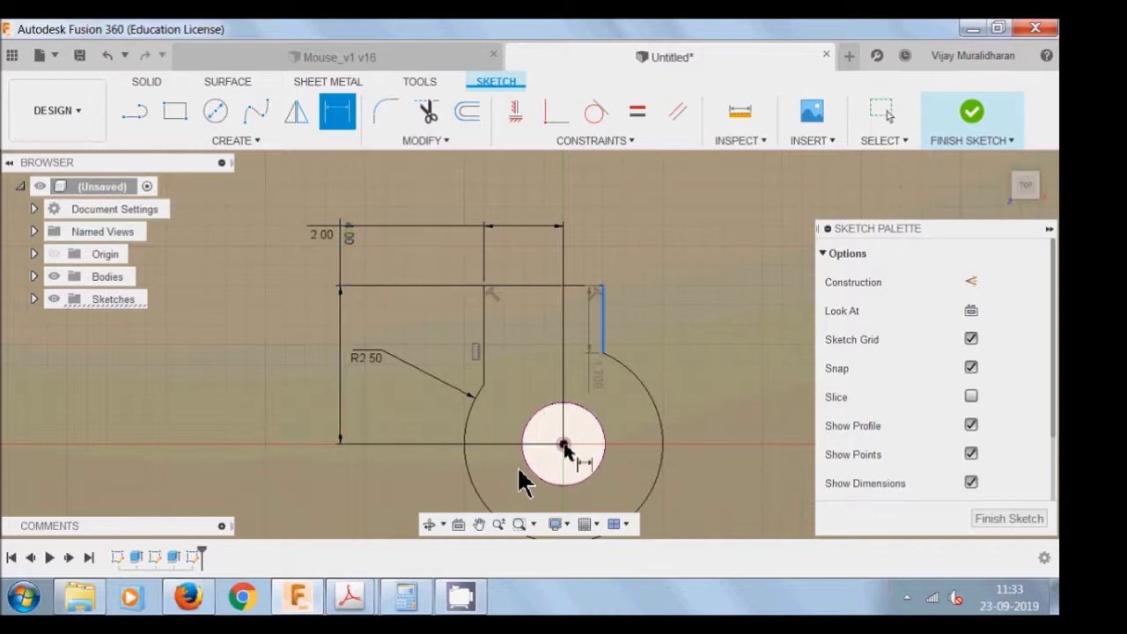
pyautogui.moveTo(548, 516)
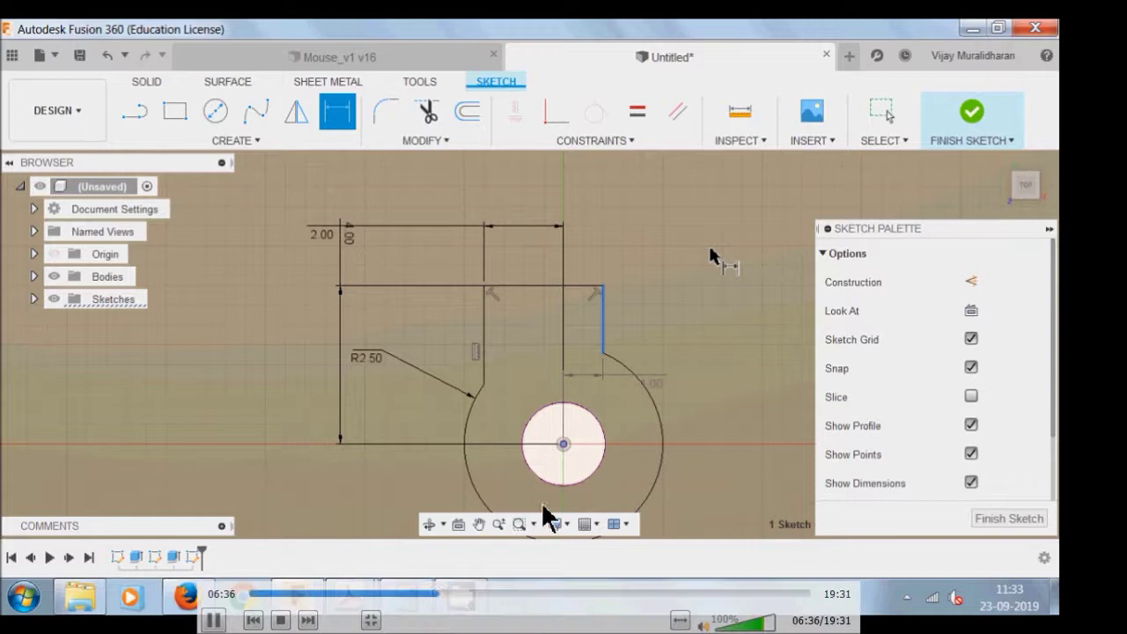
pyautogui.click(461, 594)
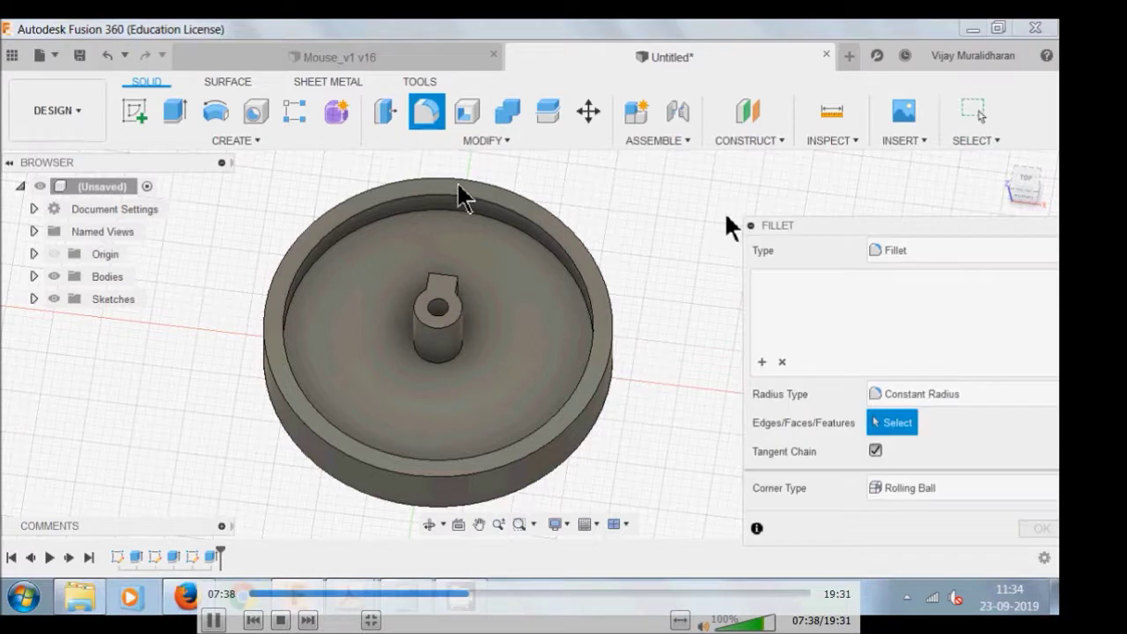
# Step: Fillet the four edges where the hub and tab meet the recessed face with a 3 mm radius
pyautogui.click(458, 359)
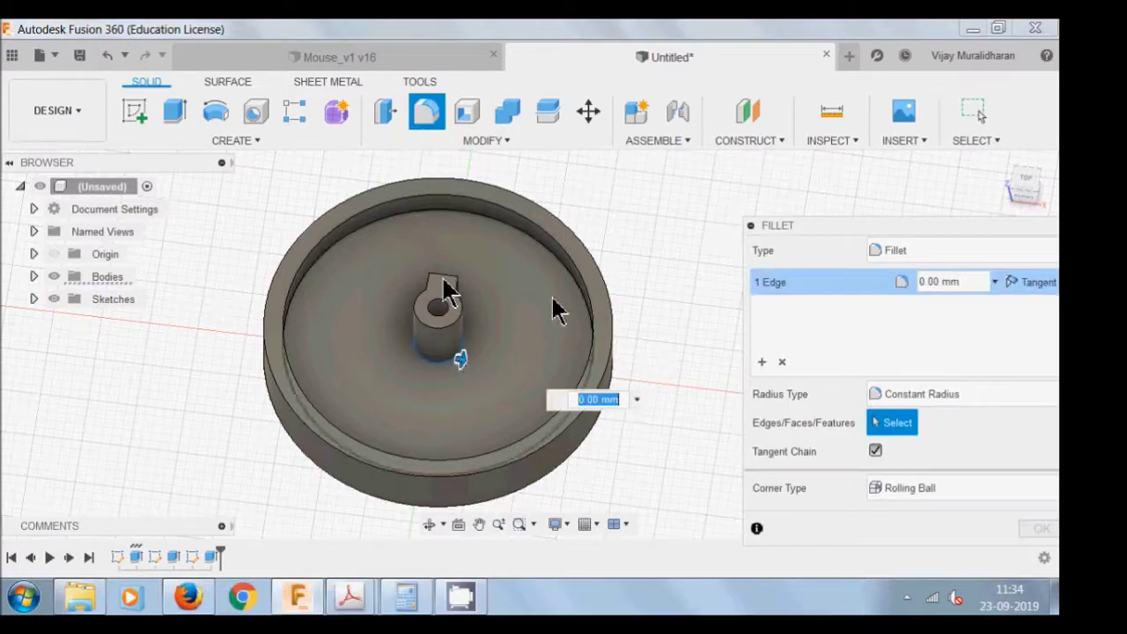
pyautogui.moveTo(553, 307)
pyautogui.keyDown('shift'); pyautogui.mouseDown(button='middle')
pyautogui.moveTo(520, 320)
pyautogui.moveTo(524, 352)
pyautogui.mouseUp(button='middle'); pyautogui.keyUp('shift')
pyautogui.keyDown('shift'); pyautogui.moveTo(445, 291); pyautogui.dragTo(566, 252, button='middle'); pyautogui.keyUp('shift')
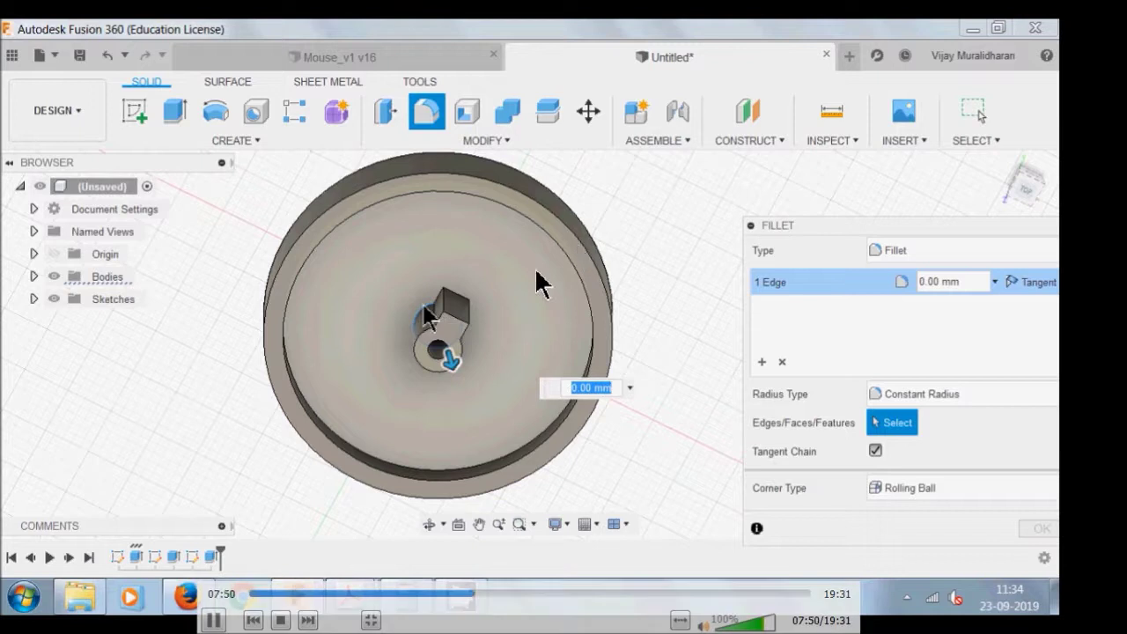
pyautogui.click(465, 274)
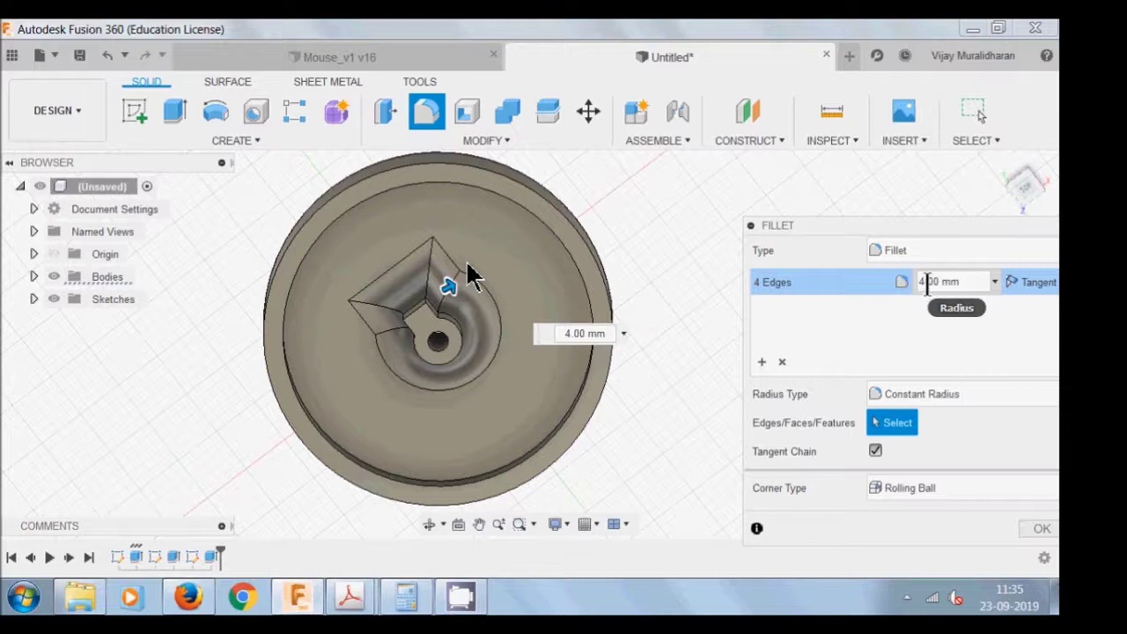
pyautogui.doubleClick(924, 282)
pyautogui.write('3')
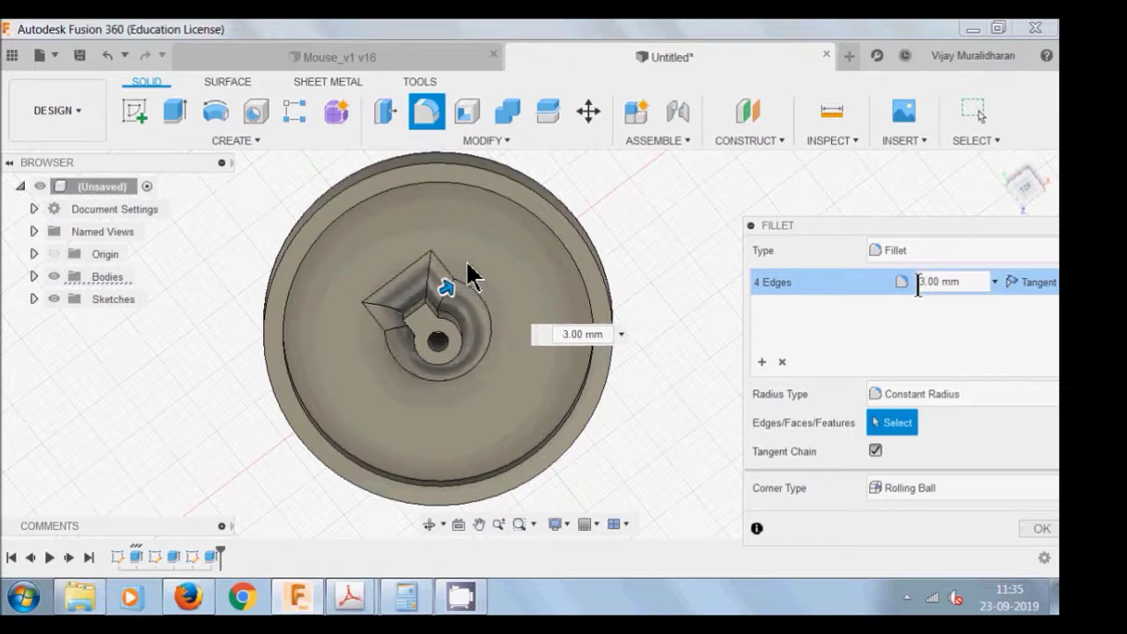
pyautogui.click(1040, 528)
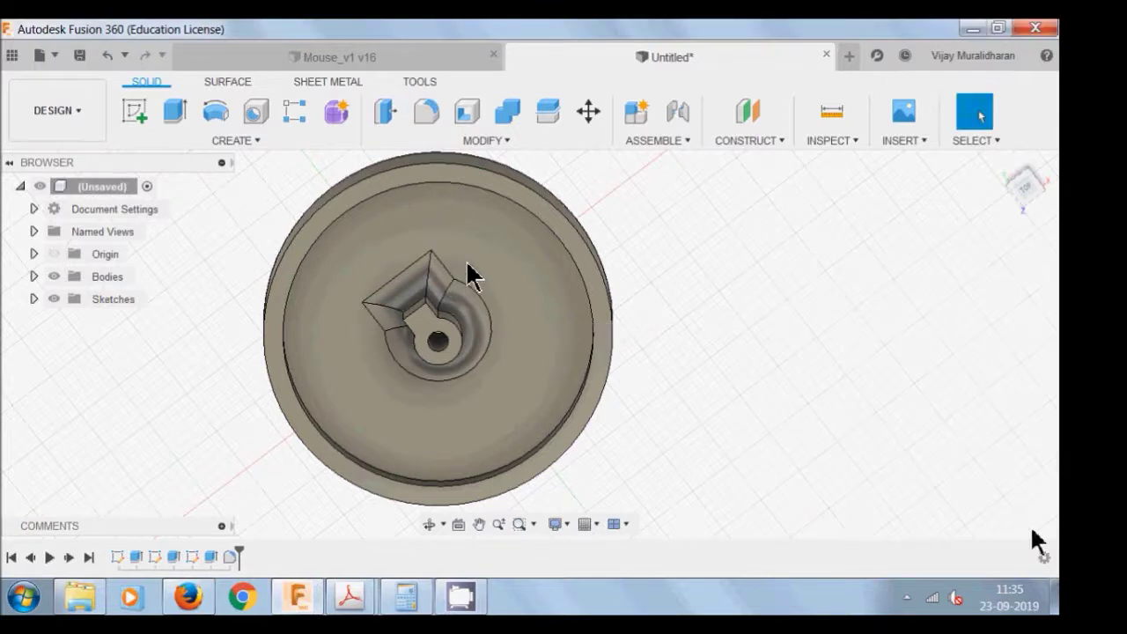
# Step: Set the vertical distance from the tab's upper edge to the centre of the small circle to 1.5 mm
pyautogui.keyDown('shift'); pyautogui.moveTo(738, 441); pyautogui.dragTo(568, 455, button='middle'); pyautogui.keyUp('shift')
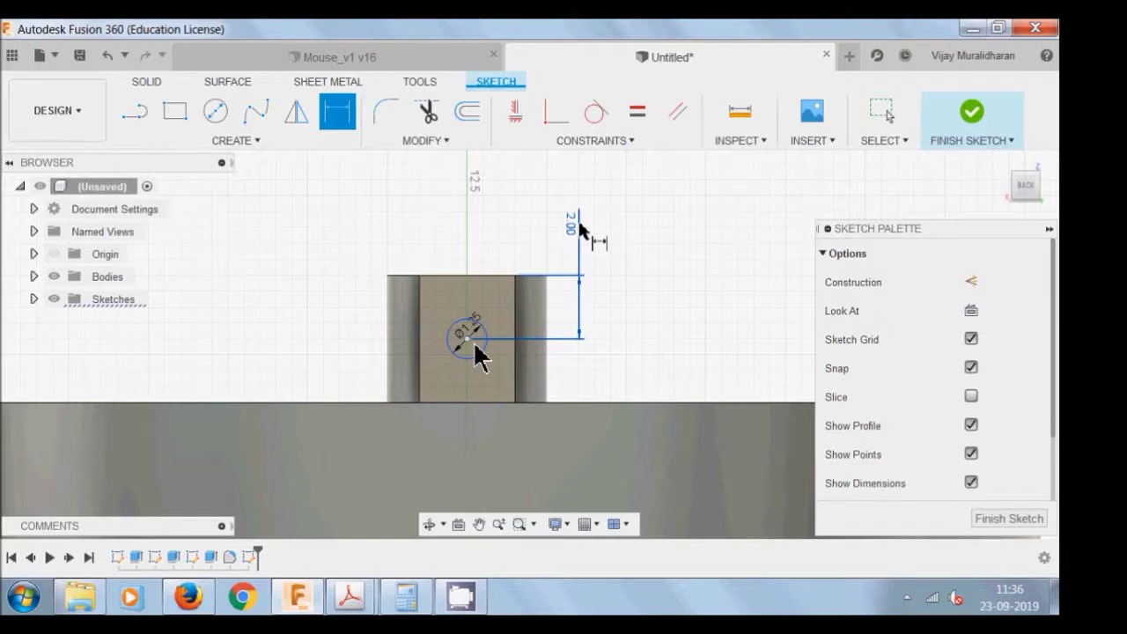
pyautogui.write('1.5')
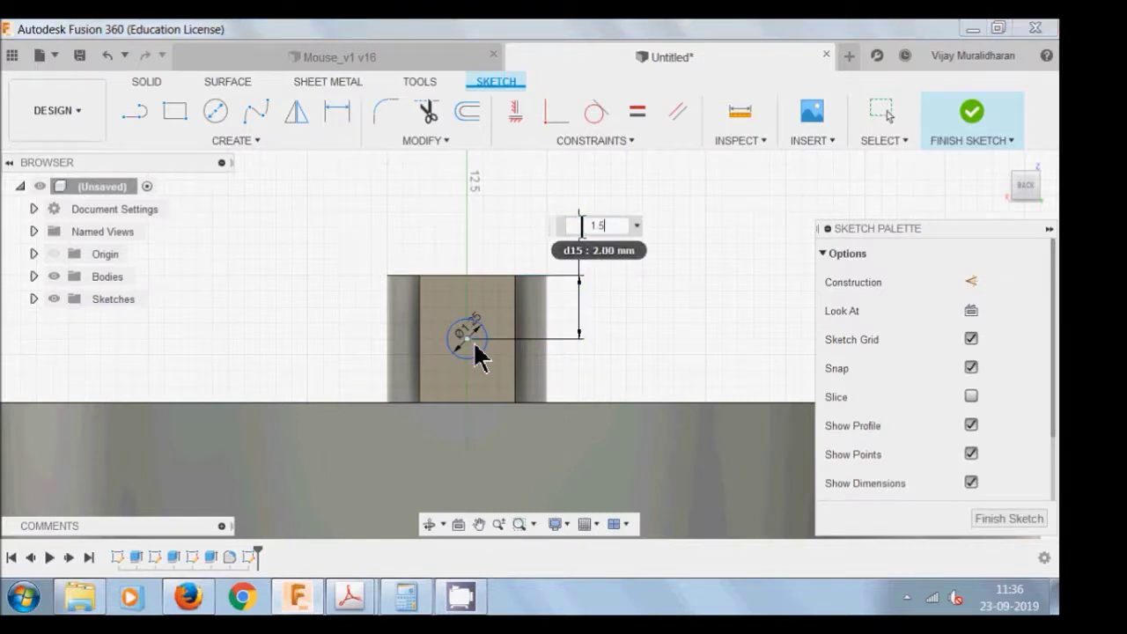
pyautogui.press('Return')
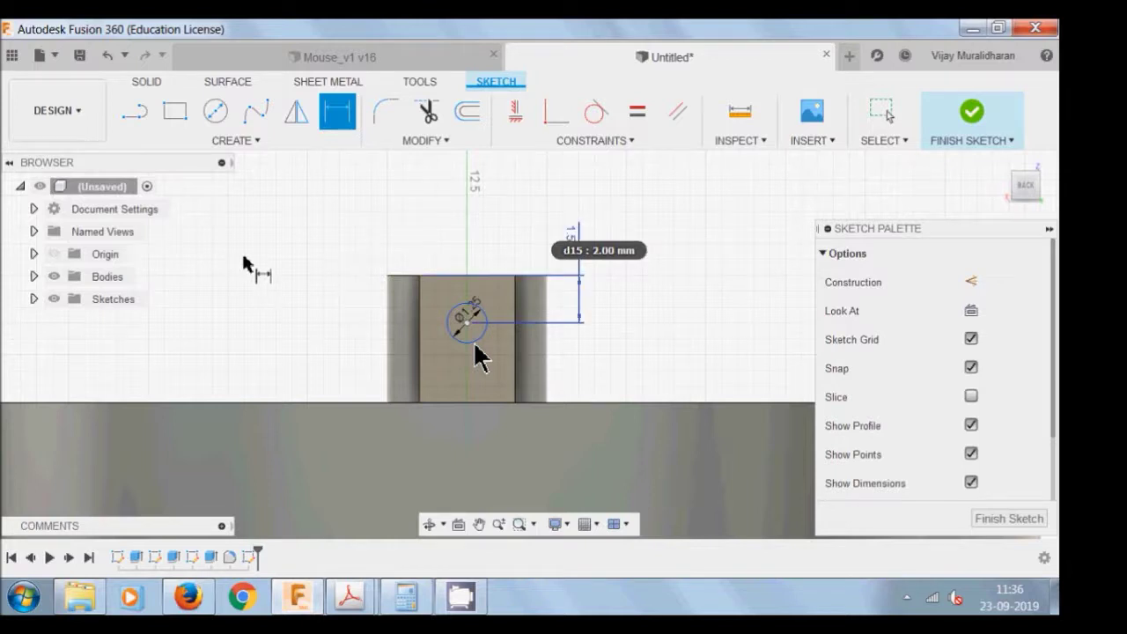
pyautogui.moveTo(535, 196)
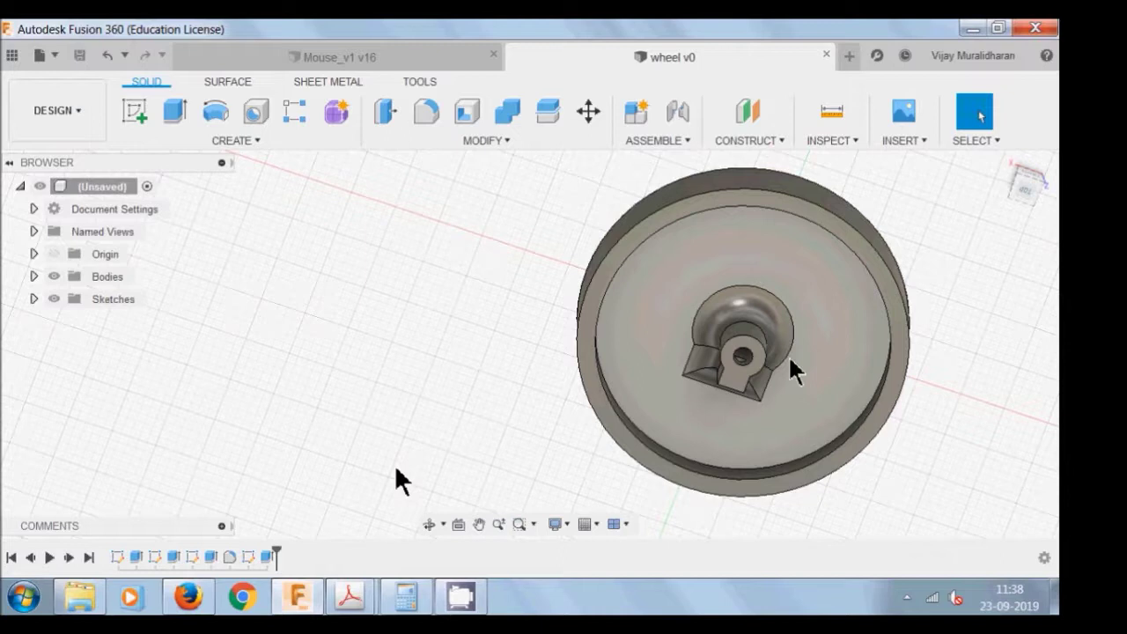
pyautogui.moveTo(679, 498)
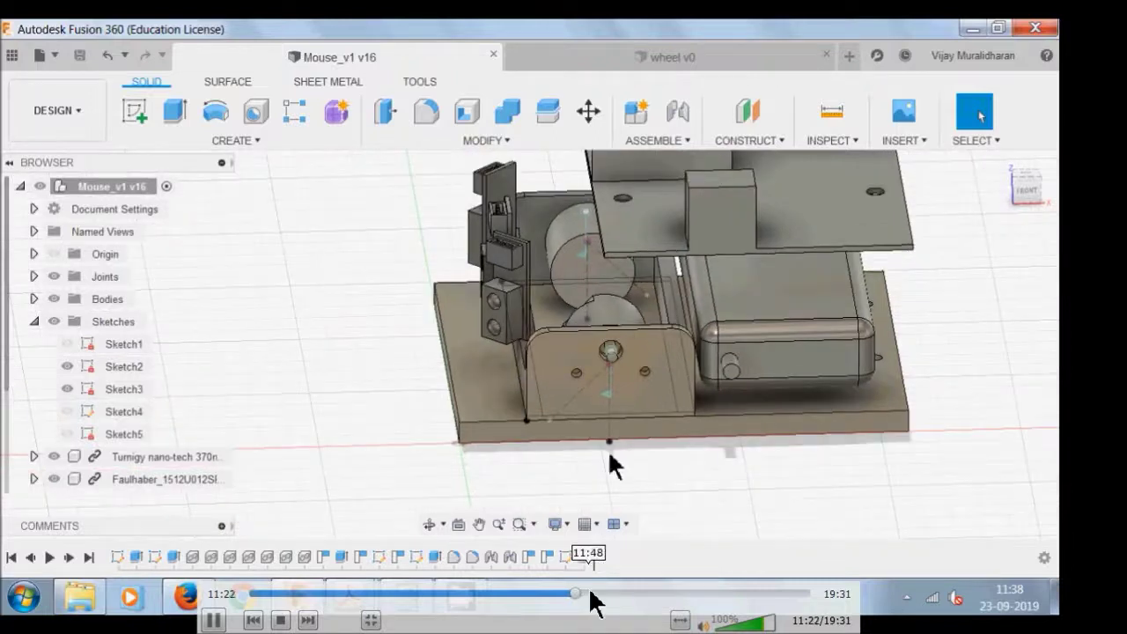
pyautogui.click(592, 594)
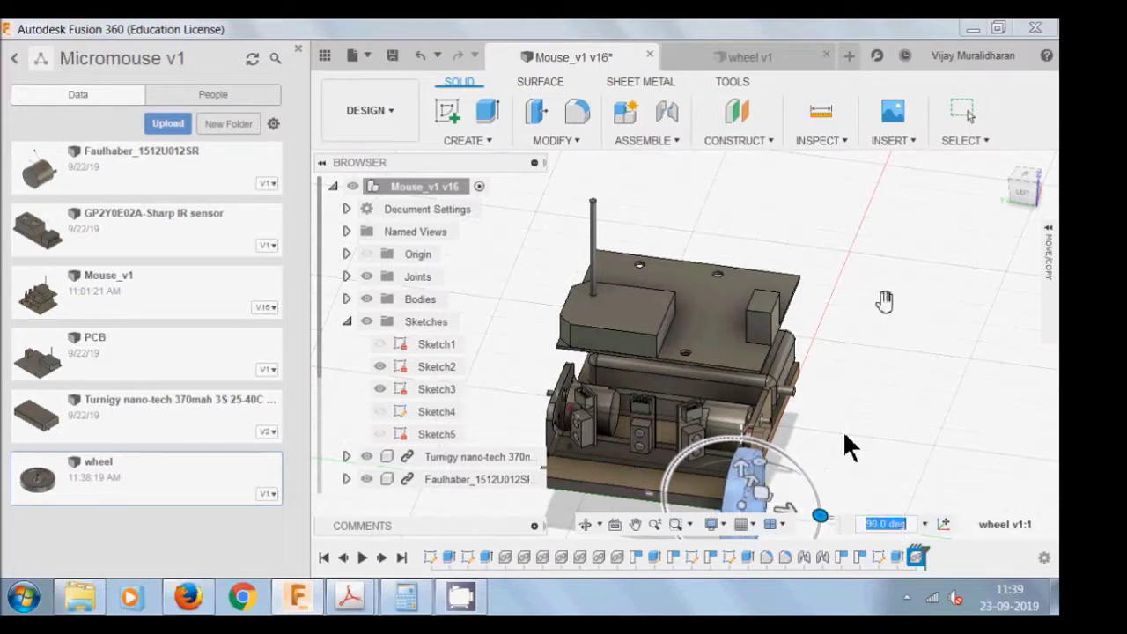
pyautogui.moveTo(805, 461)
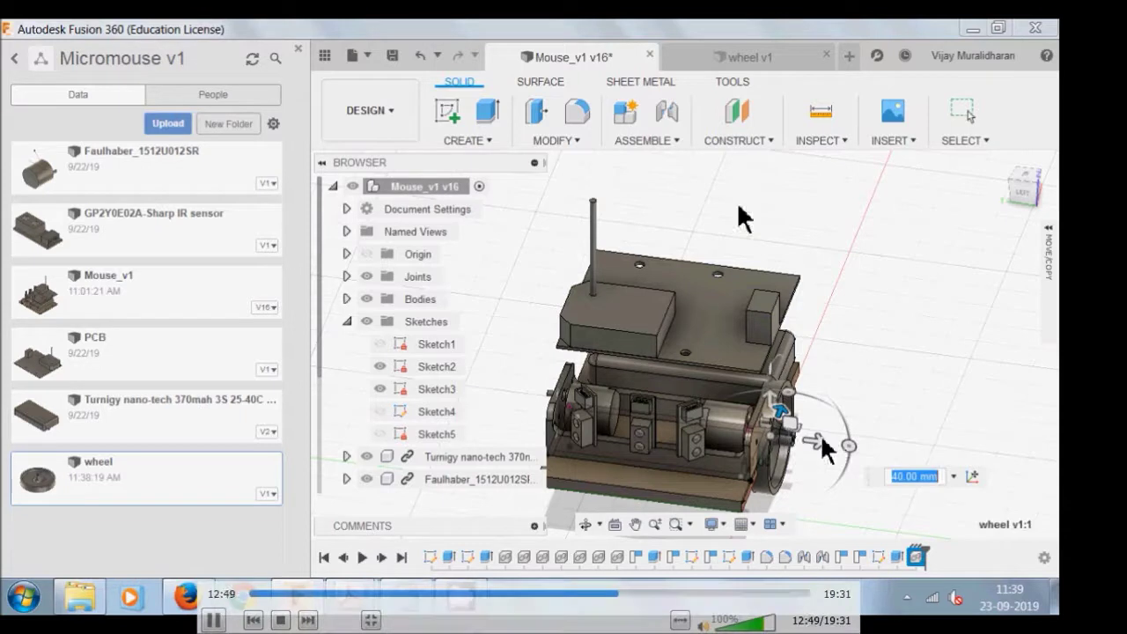
pyautogui.click(638, 594)
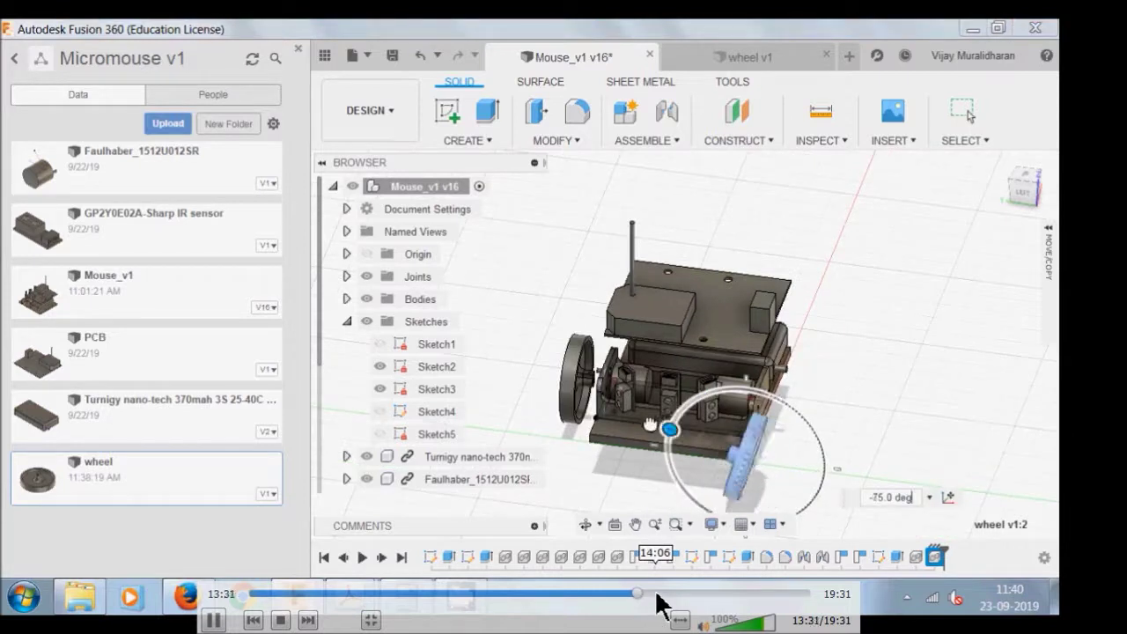
pyautogui.click(658, 594)
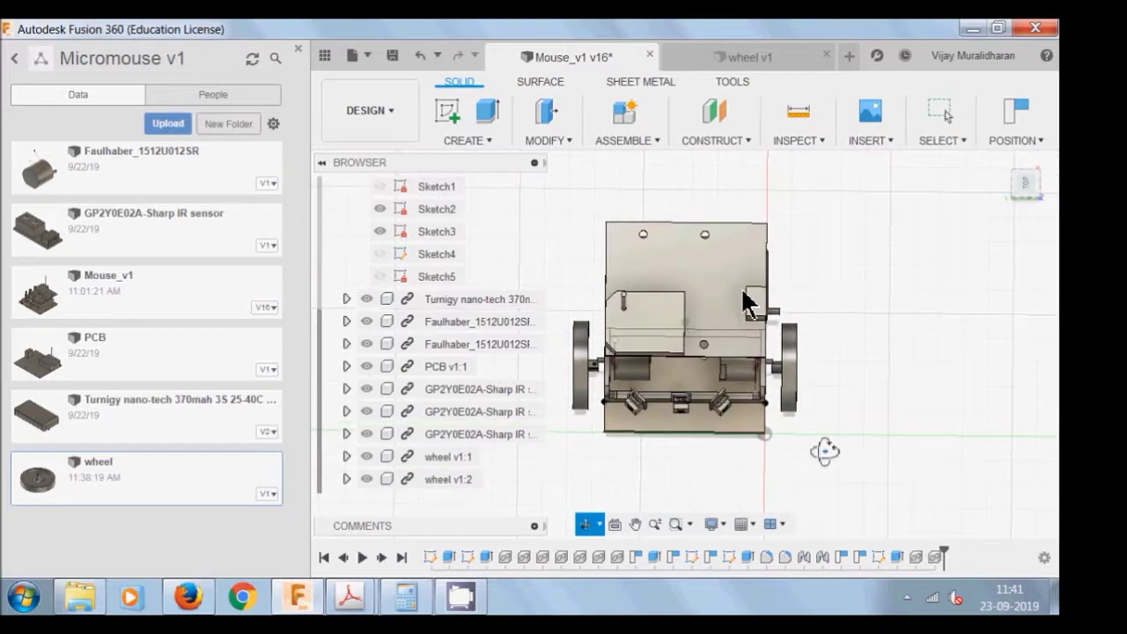
# Step: Return the wheel joint's X offset to 0 mm and slide the wheel along the motor shaft's axis
pyautogui.moveTo(686, 476)
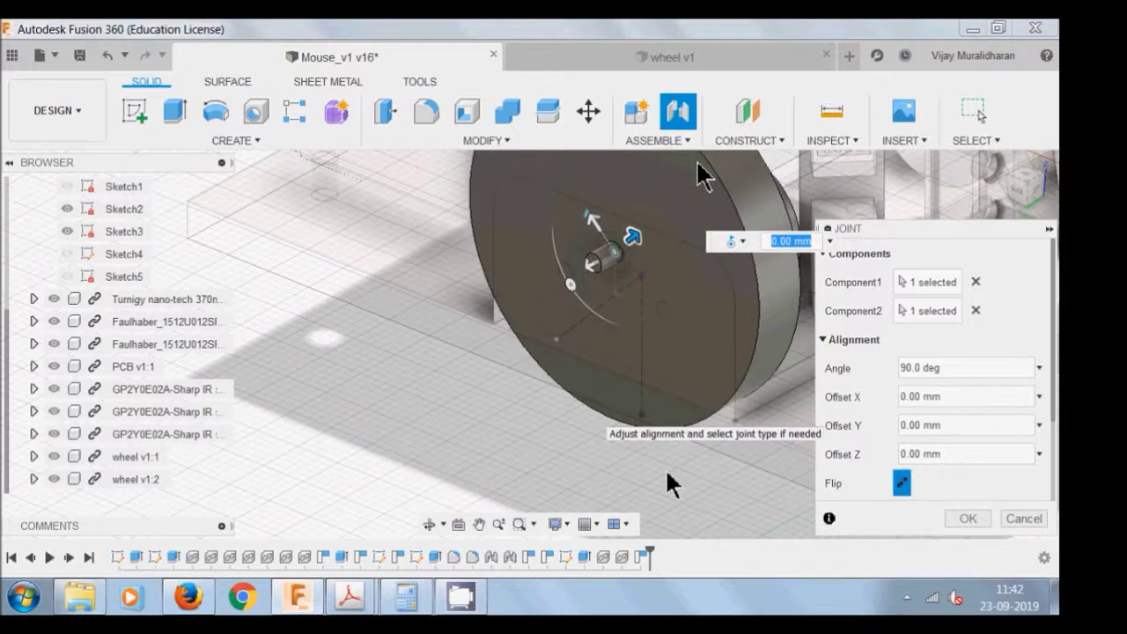
pyautogui.moveTo(668, 195)
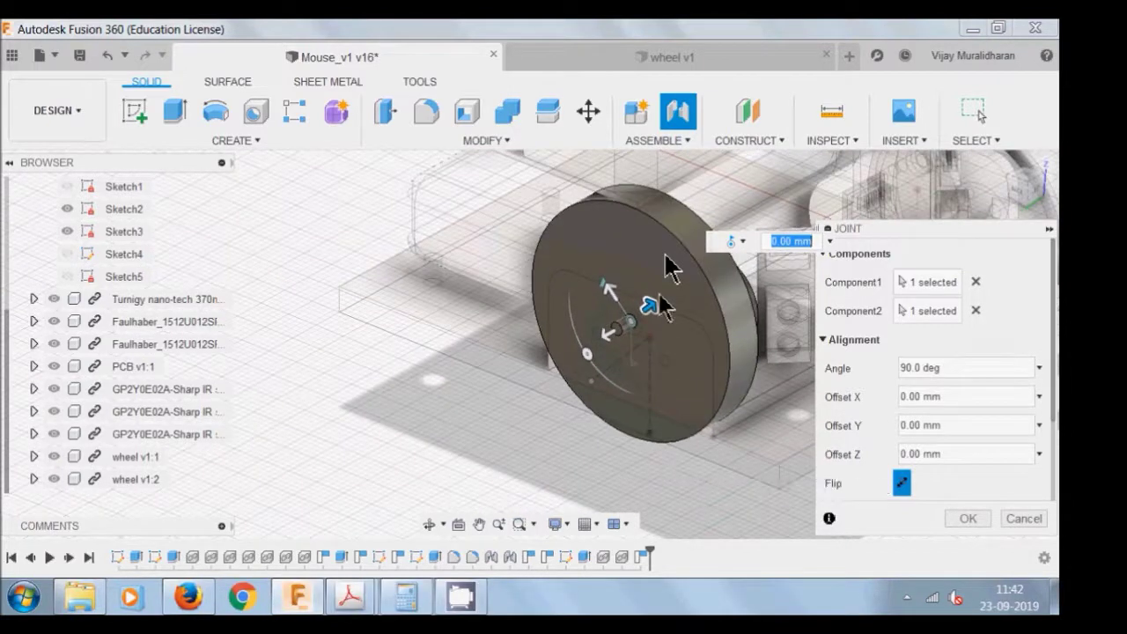
pyautogui.moveTo(652, 302)
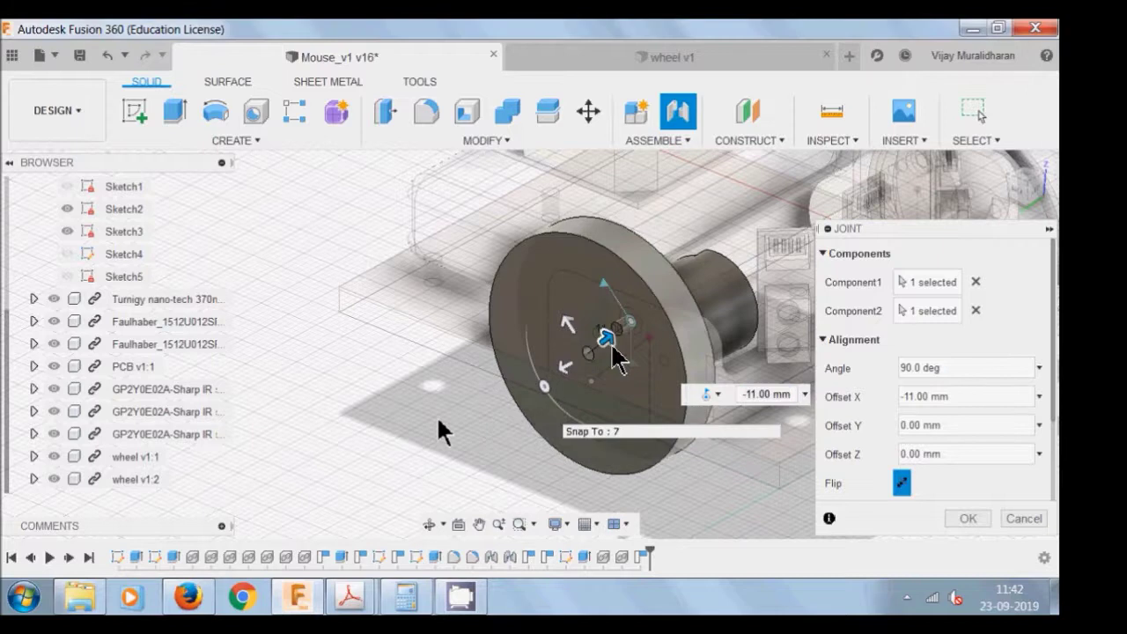
pyautogui.keyDown('shift'); pyautogui.moveTo(441, 431); pyautogui.dragTo(455, 395, button='middle'); pyautogui.keyUp('shift')
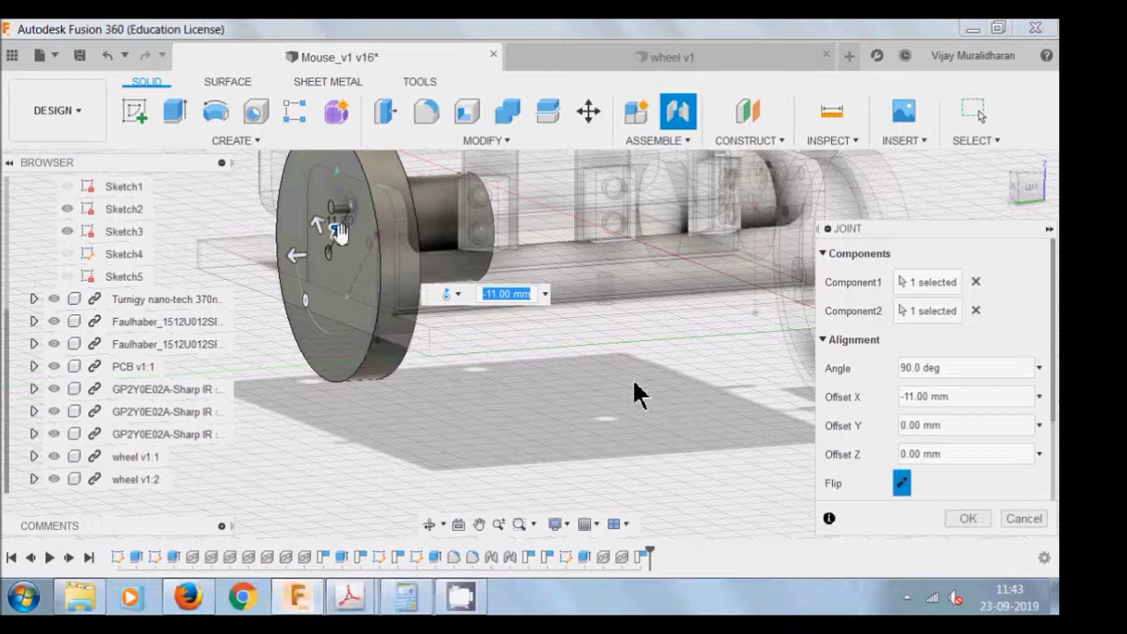
pyautogui.moveTo(361, 221); pyautogui.dragTo(398, 202)
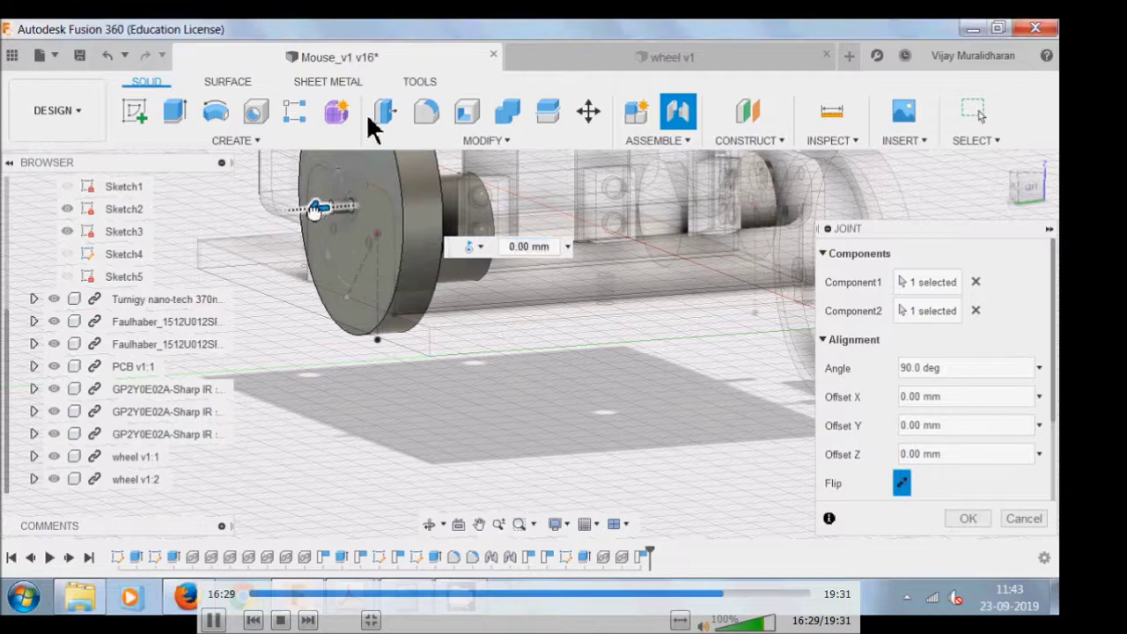
pyautogui.moveTo(314, 212); pyautogui.dragTo(271, 222)
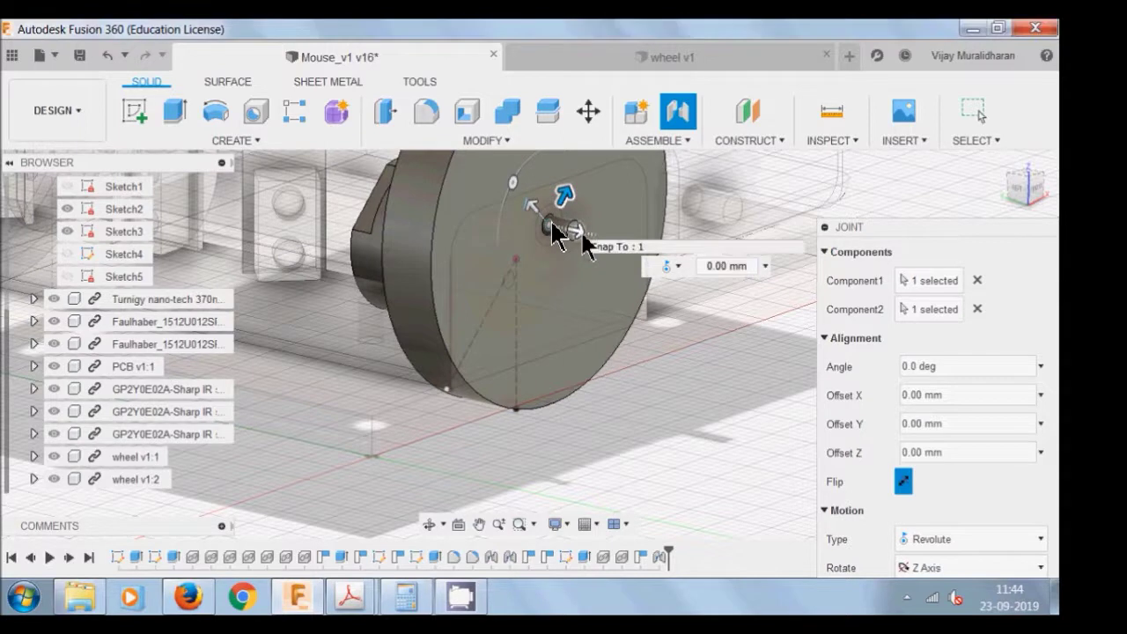
# Step: Offset the other wheel's revolute joint 1 mm in Z, along its motor shaft
pyautogui.click(583, 236)
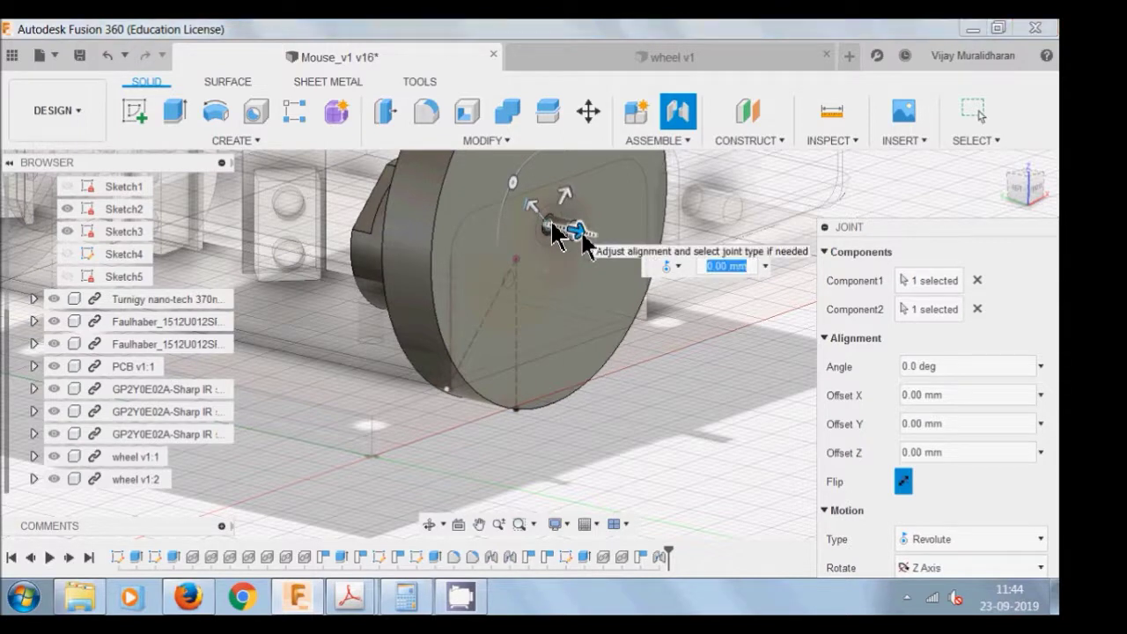
pyautogui.moveTo(583, 237); pyautogui.dragTo(597, 243)
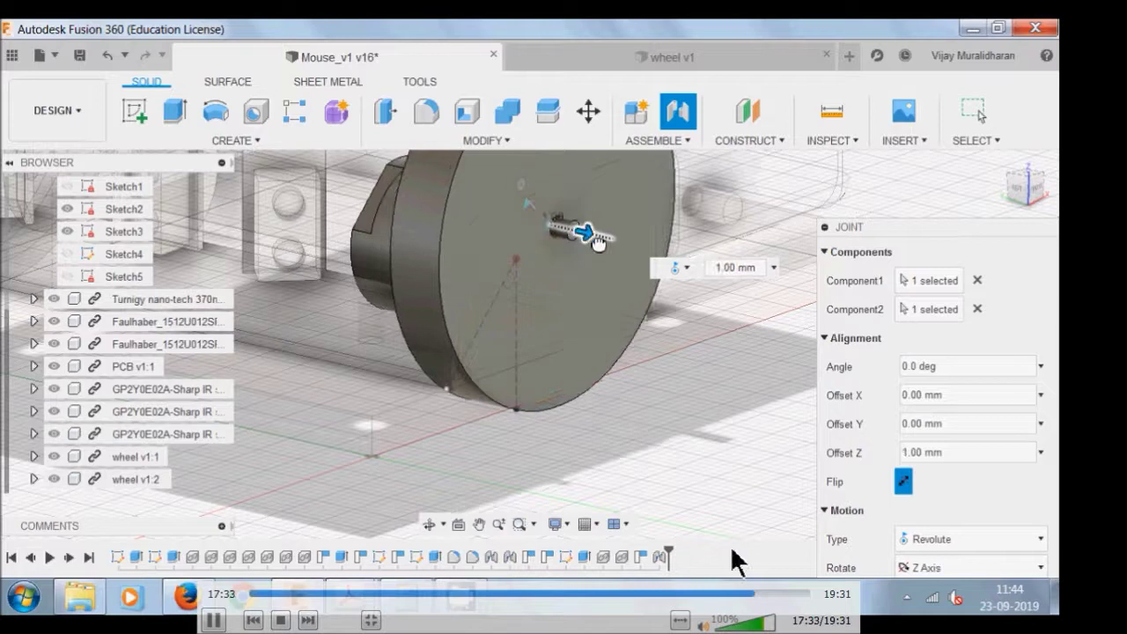
pyautogui.click(776, 596)
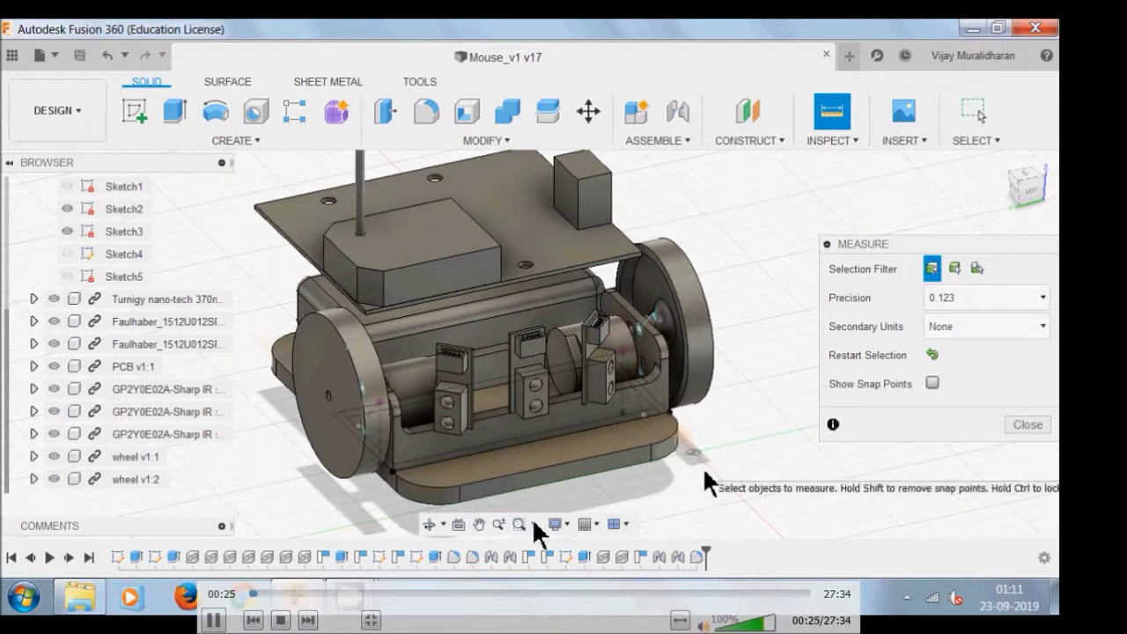
pyautogui.click(268, 593)
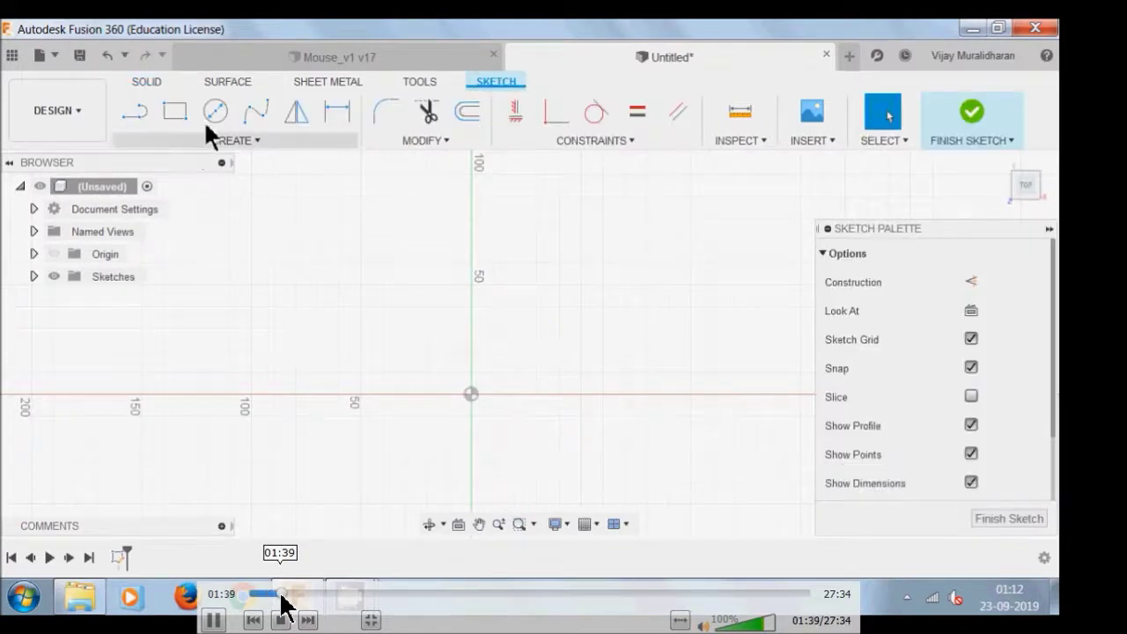
pyautogui.click(281, 595)
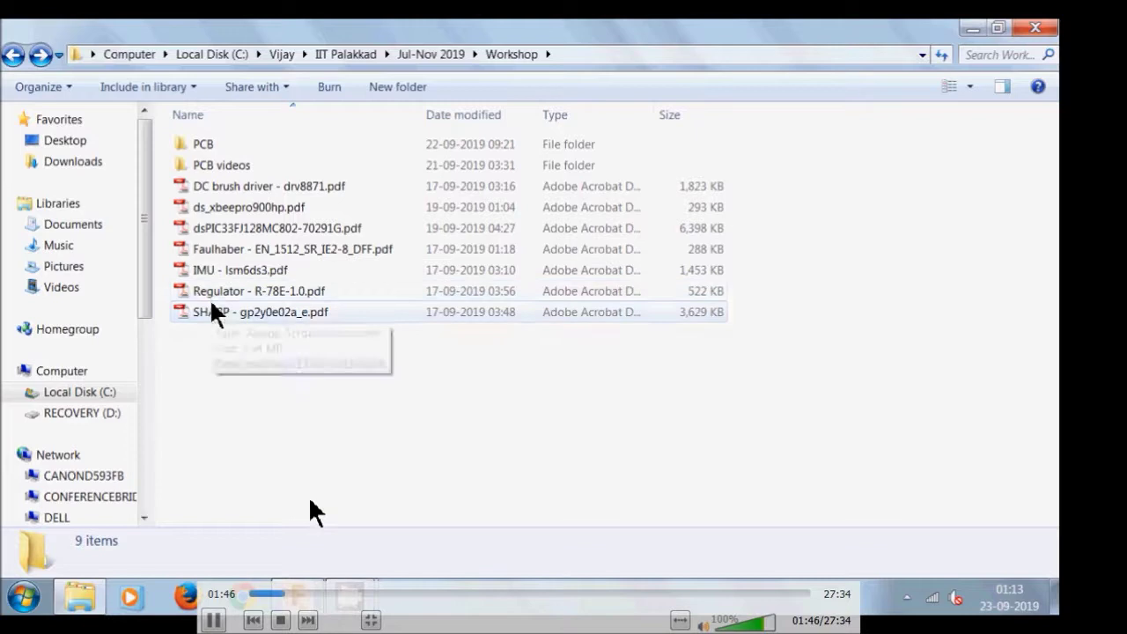
pyautogui.click(299, 595)
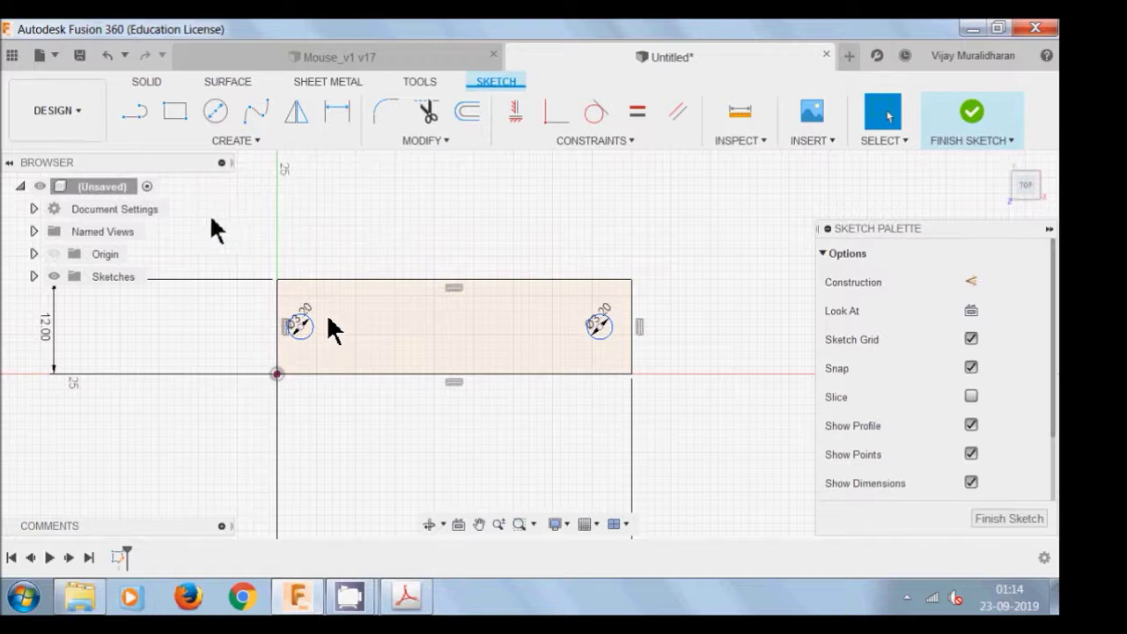
pyautogui.moveTo(415, 471)
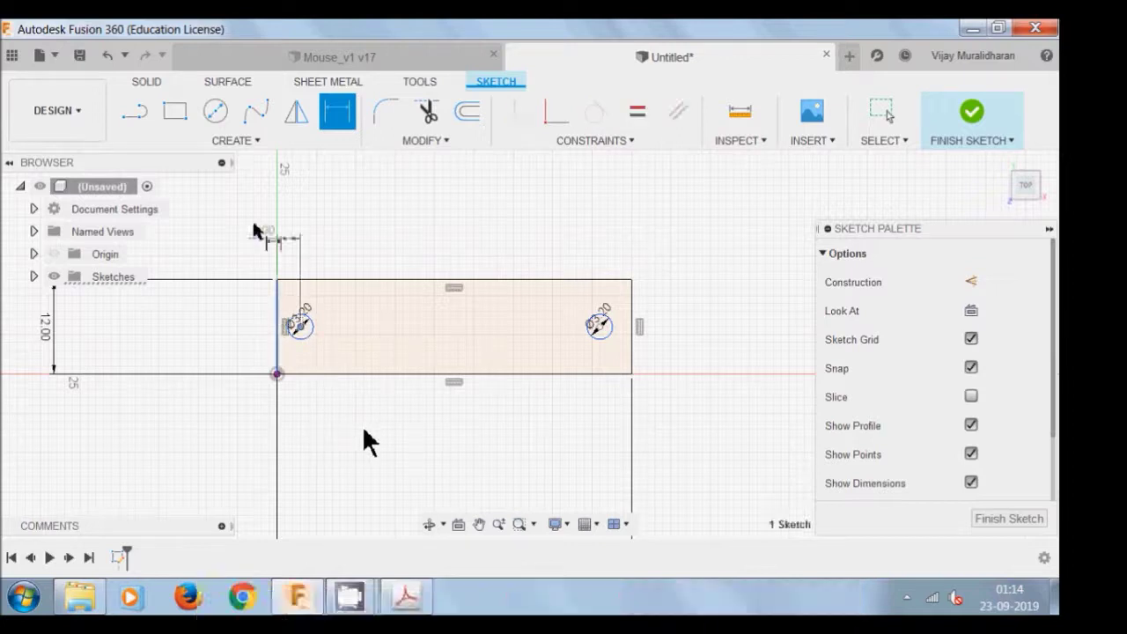
pyautogui.moveTo(350, 613)
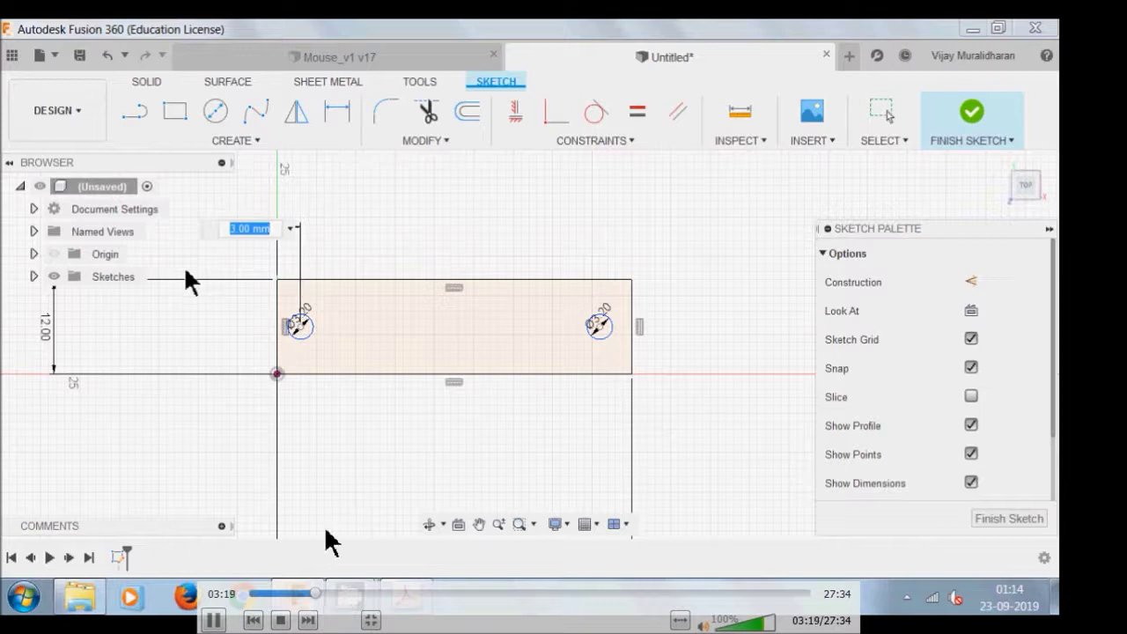
pyautogui.click(335, 594)
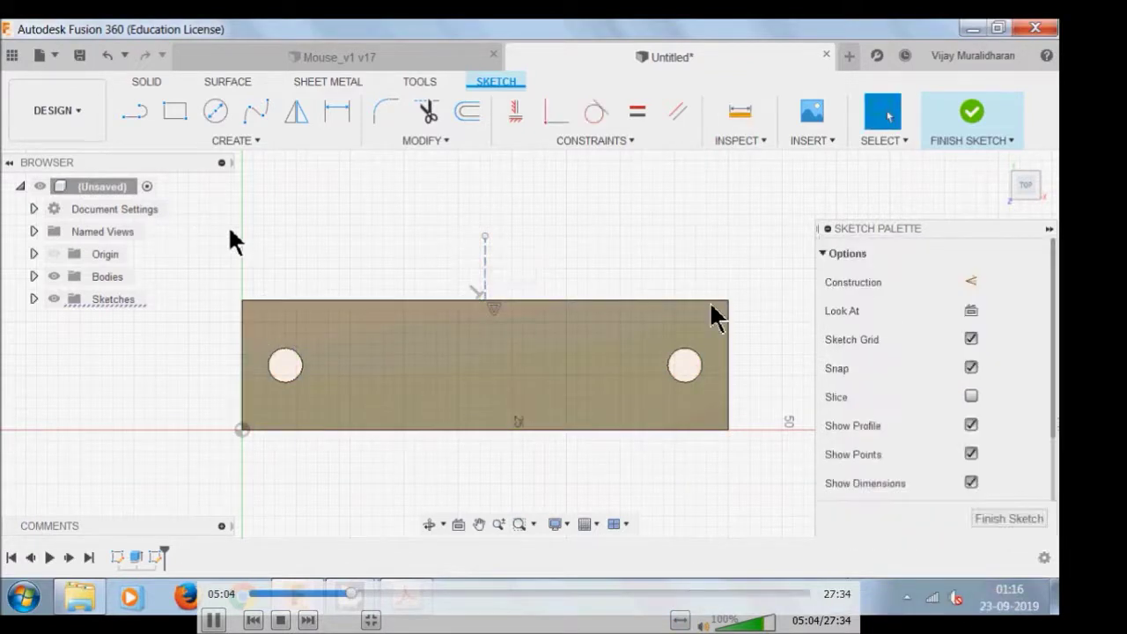
# Step: Leave full screen in VLC media player, set the playback speed of 7a.avi to Faster, and return the video to full screen
pyautogui.doubleClick(724, 358)
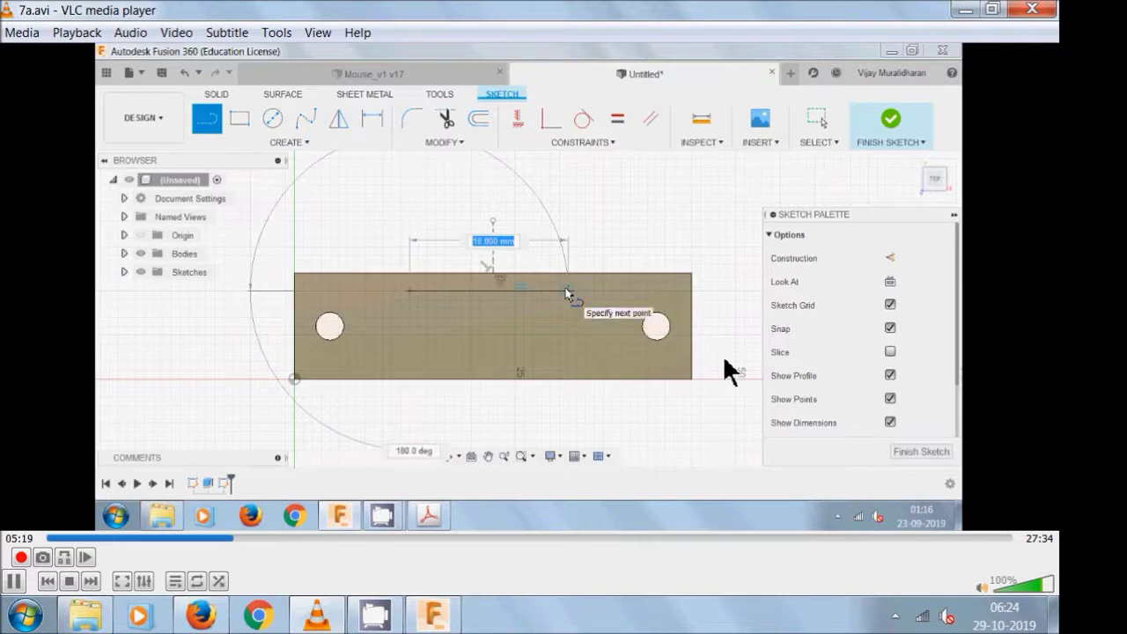
pyautogui.rightClick(754, 294)
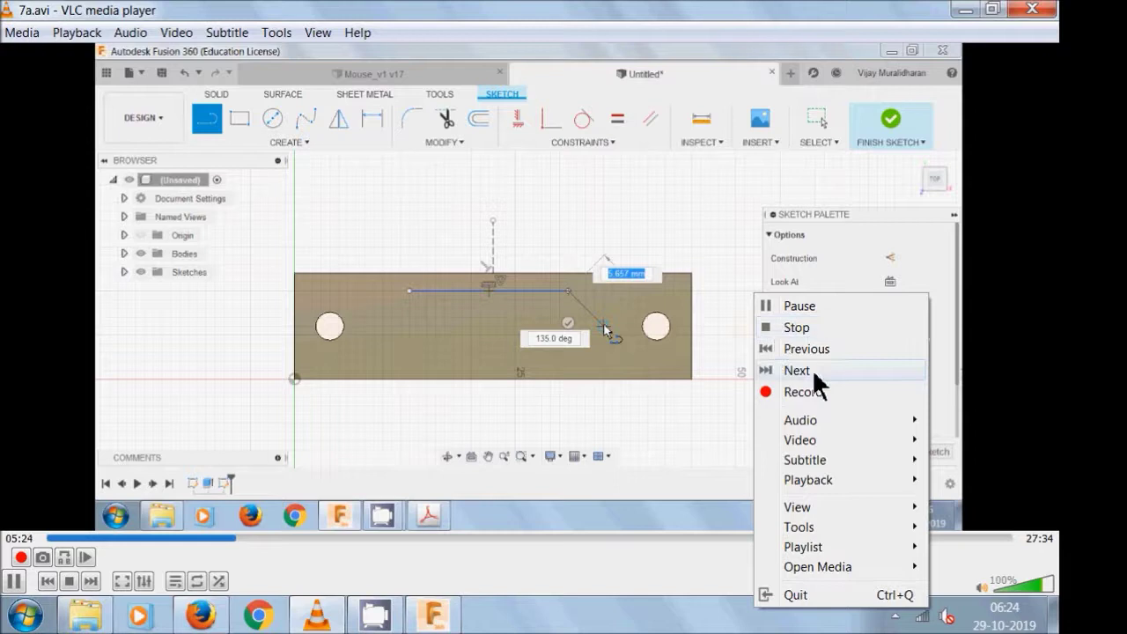
pyautogui.moveTo(819, 433)
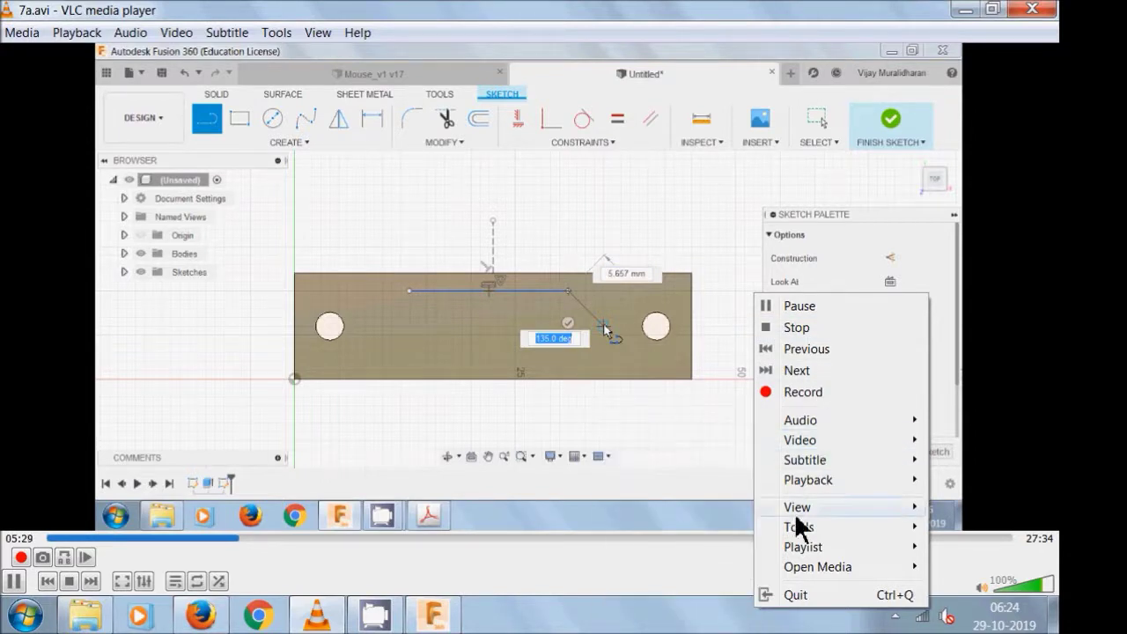
pyautogui.moveTo(798, 528)
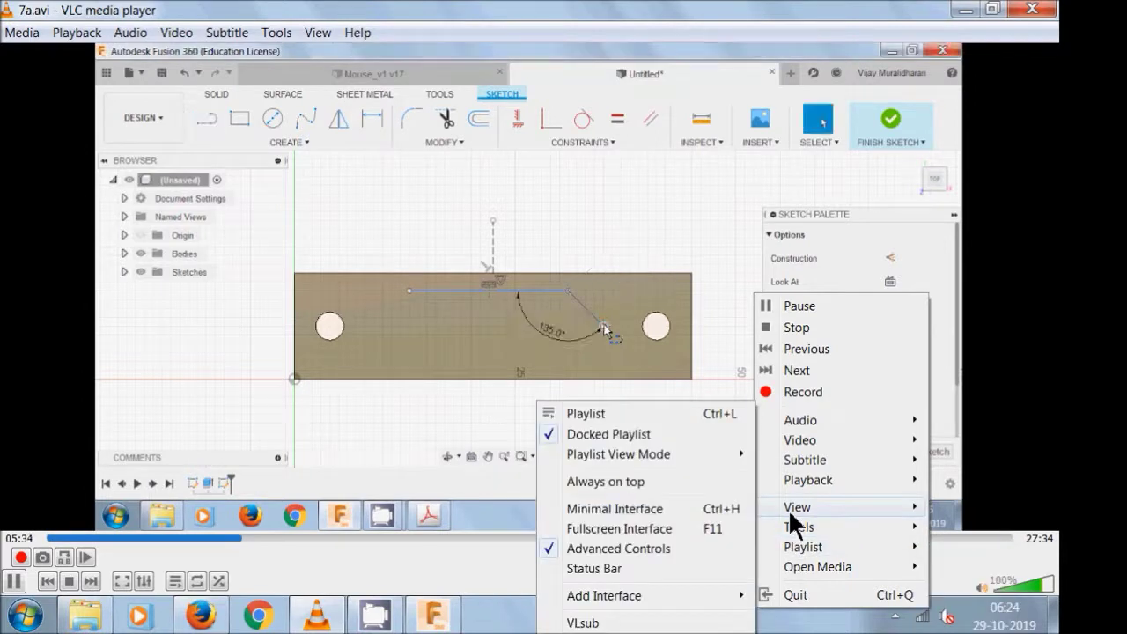
pyautogui.moveTo(796, 489)
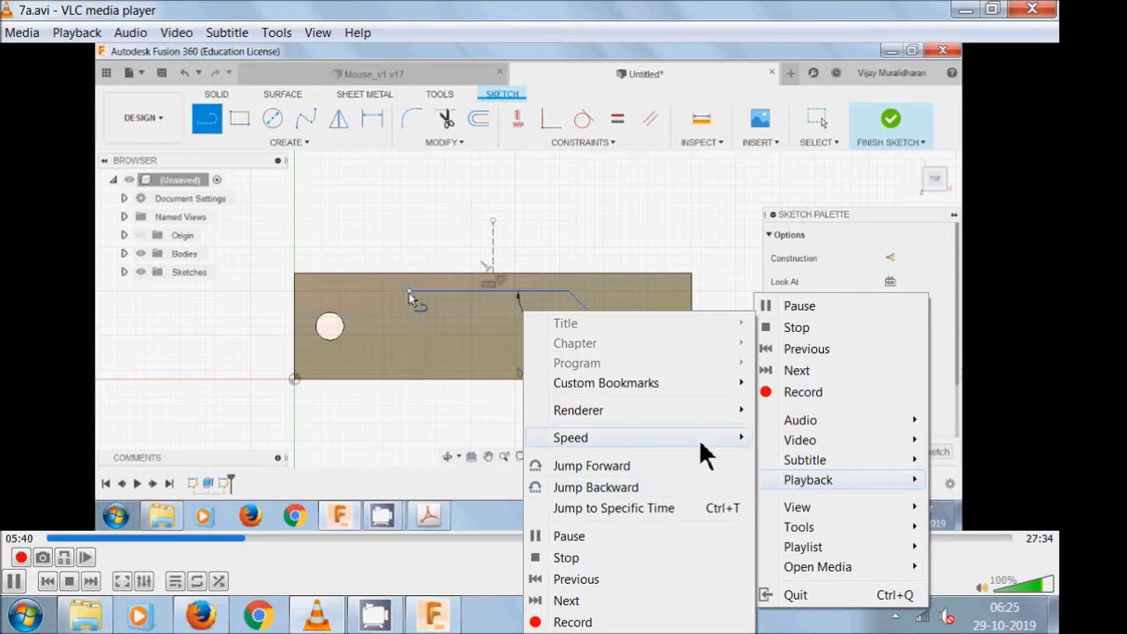
pyautogui.moveTo(705, 443)
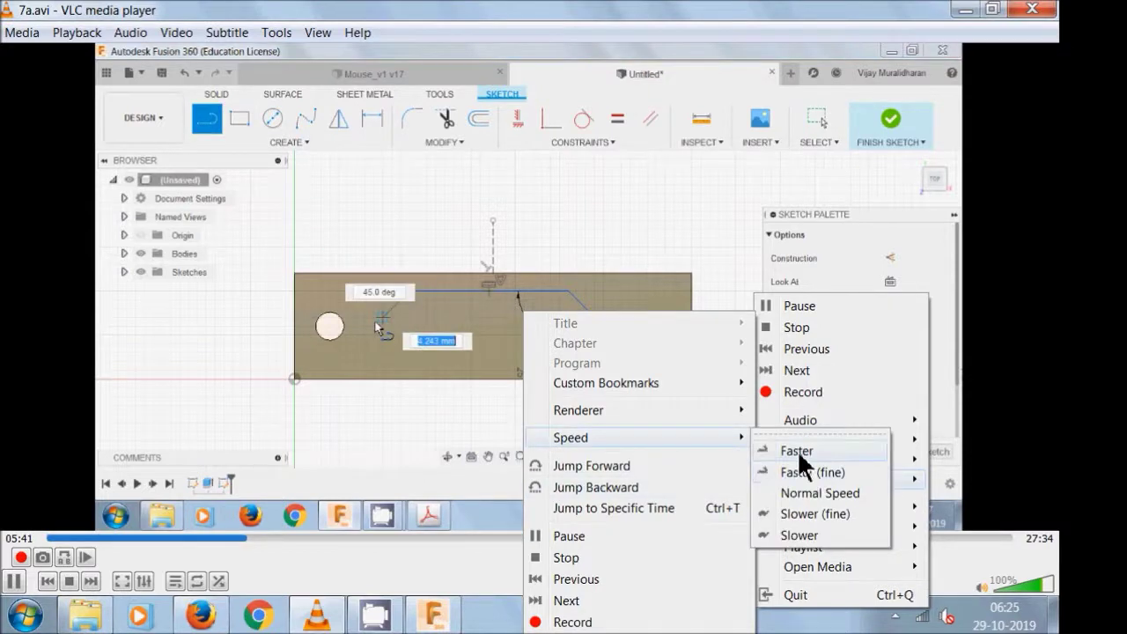
pyautogui.click(798, 452)
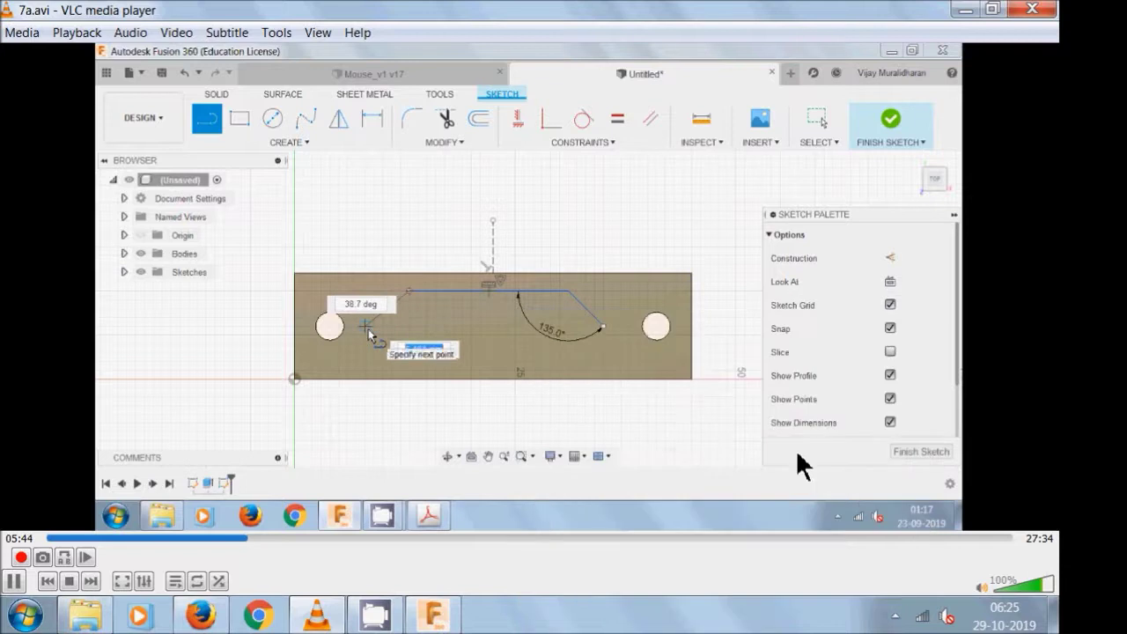
pyautogui.doubleClick(627, 349)
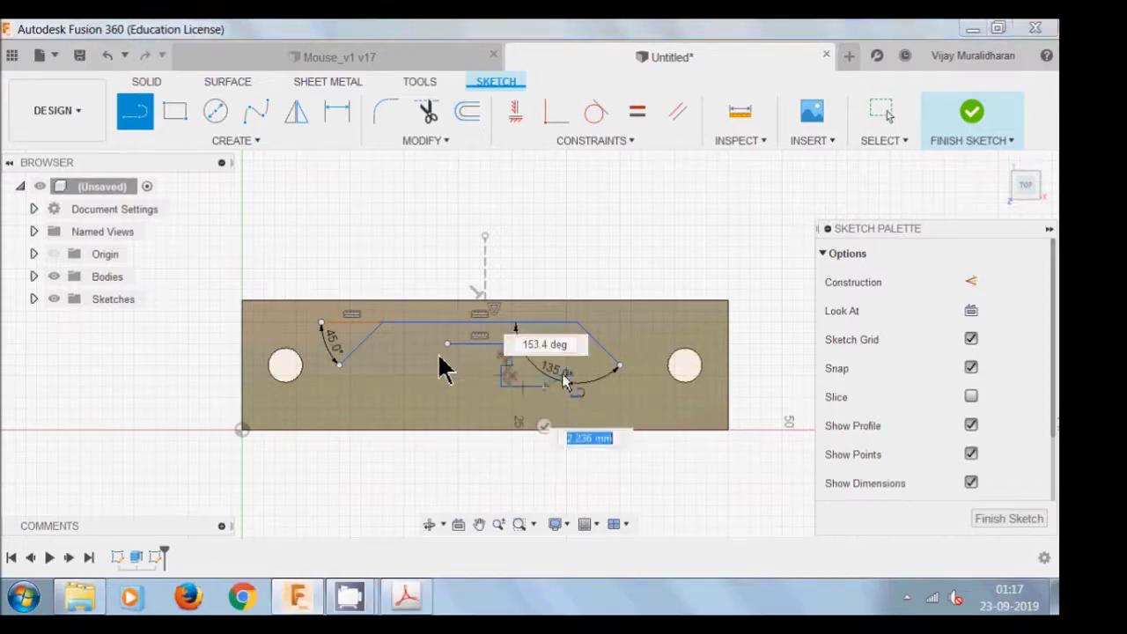
# Step: Finish the notch profile's right side with a 135° line about 2.8 mm long, and sketch a matching stepped outline on its left side
pyautogui.press('Tab')
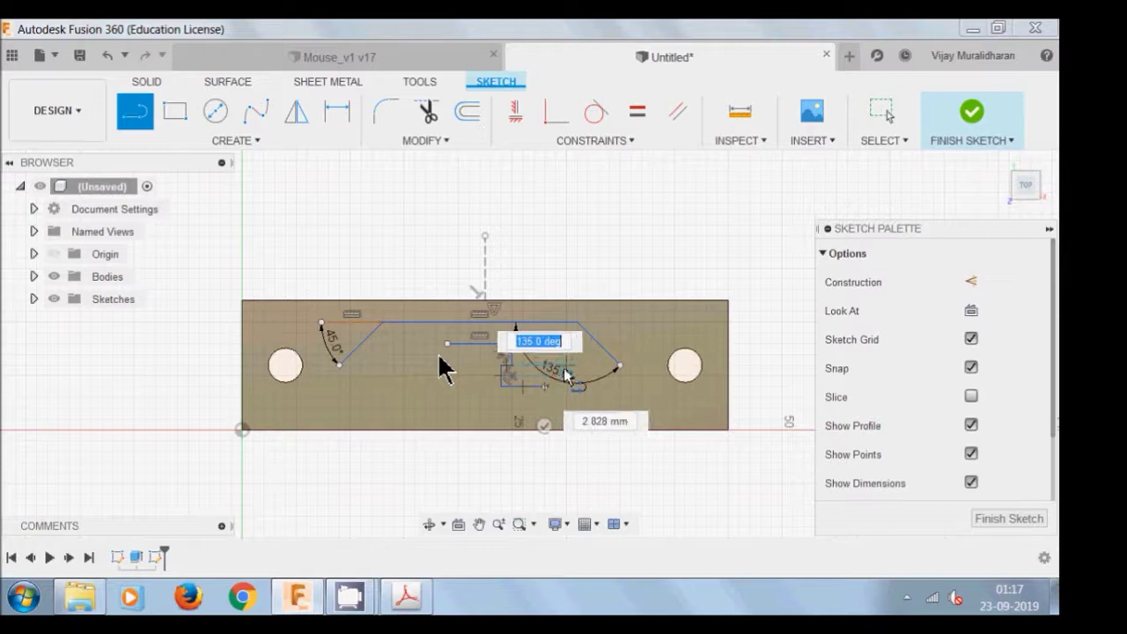
pyautogui.press('Escape')
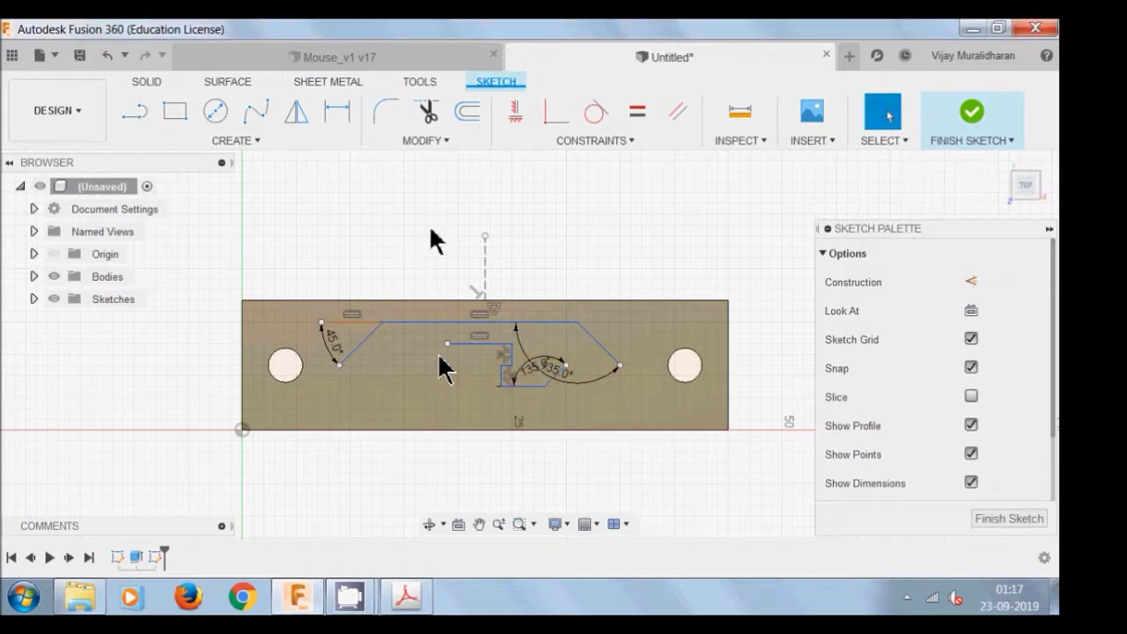
pyautogui.click(134, 109)
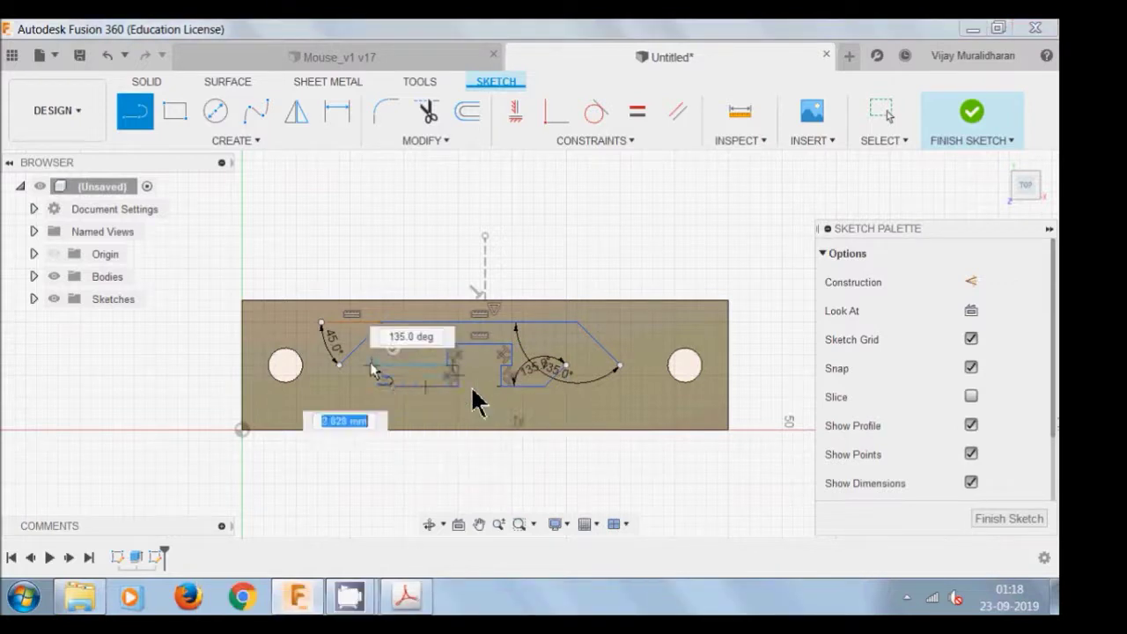
pyautogui.moveTo(480, 412)
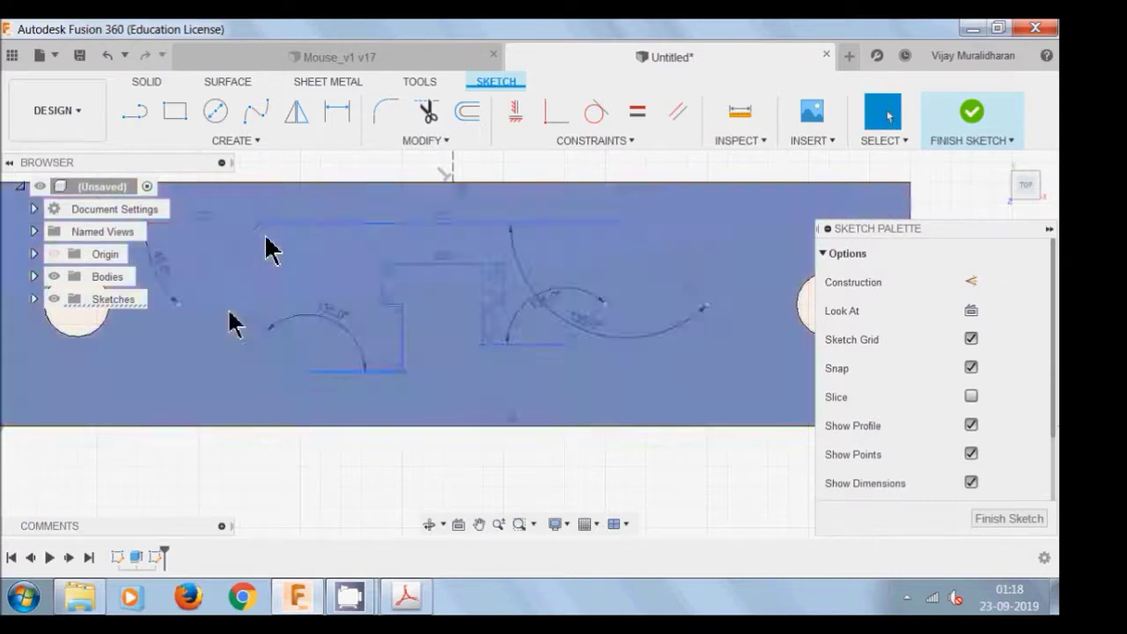
# Step: Check the Sharp sensor's outline drawing in the gp2y0e02a_e.pdf datasheet in Adobe Acrobat Pro, and return to the Fusion 360 sketch
pyautogui.moveTo(206, 264)
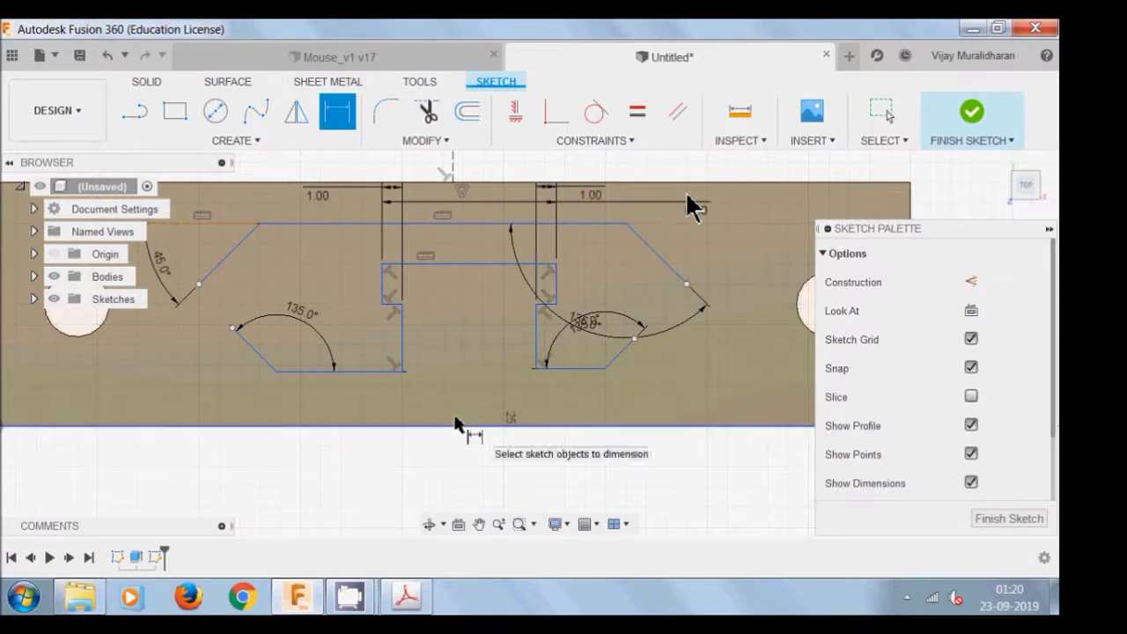
pyautogui.click(406, 599)
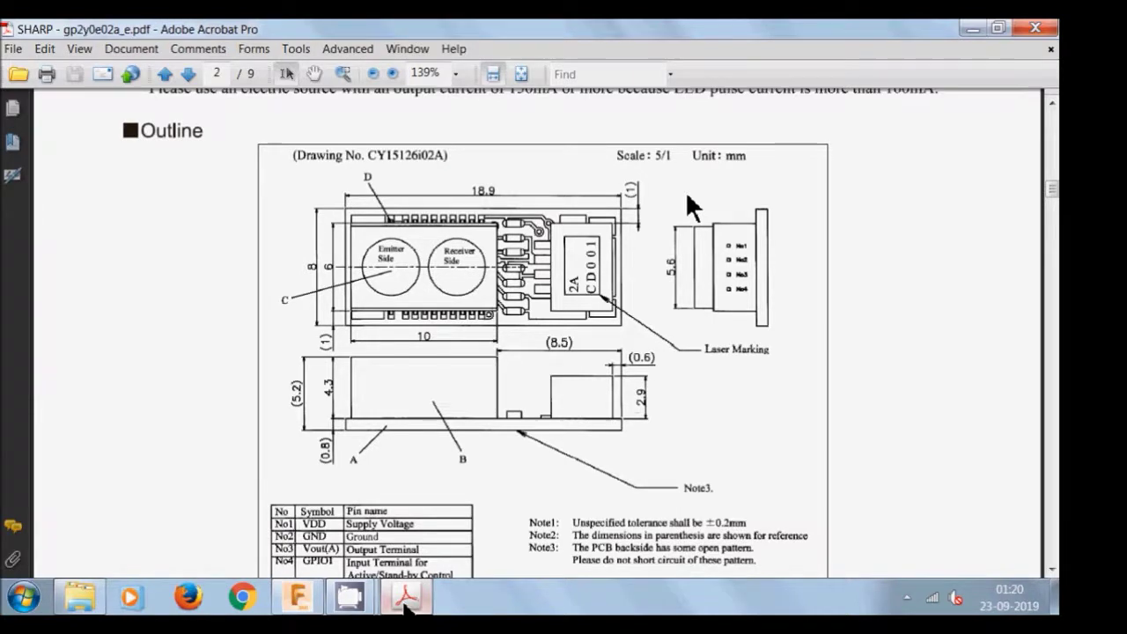
pyautogui.click(406, 600)
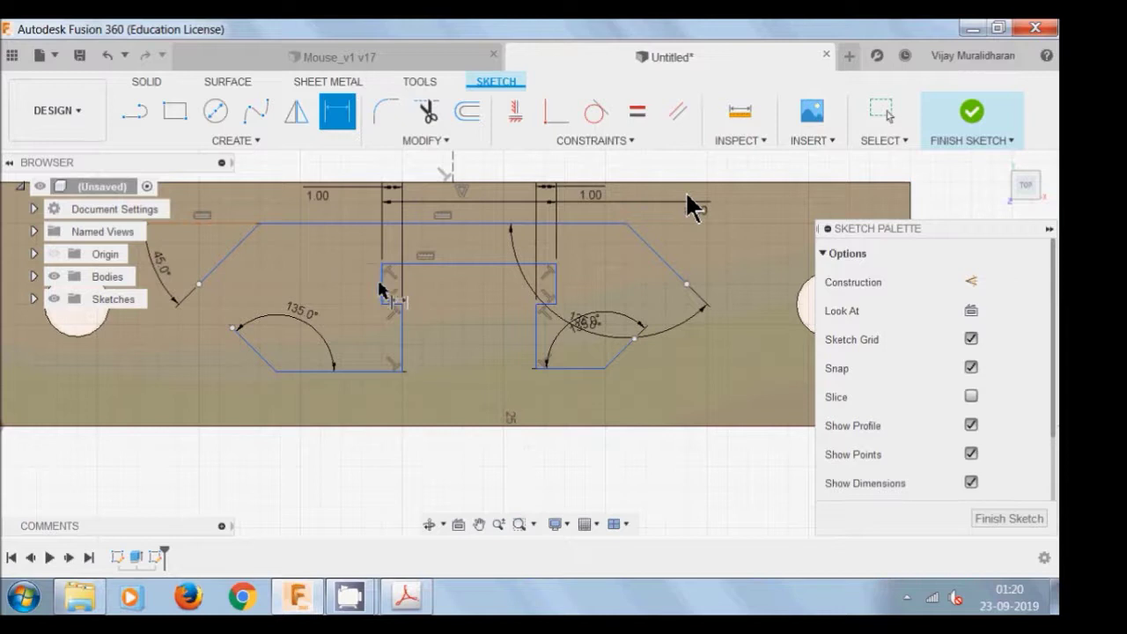